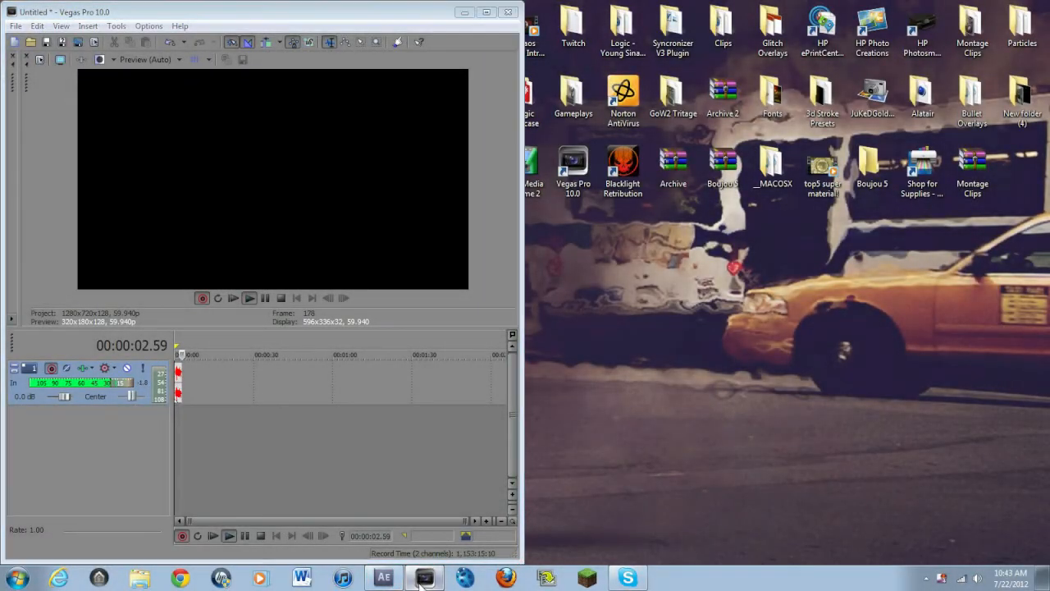
- Play the Oh So RaaaW Episode 3 video from the desktop, skip through its middle part, and close the player
left_click(423, 578)
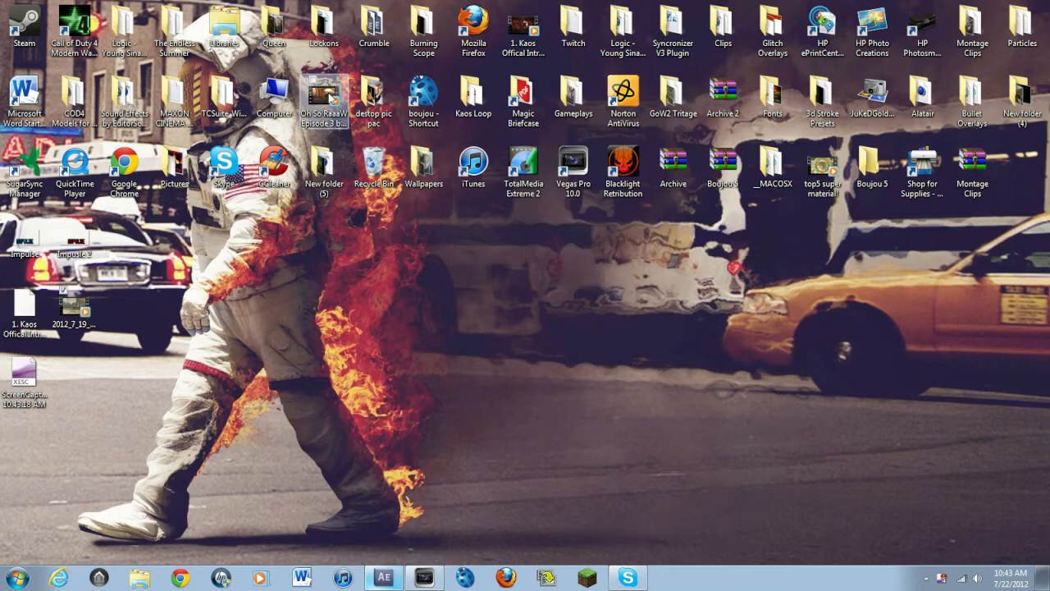
double_click(331, 97)
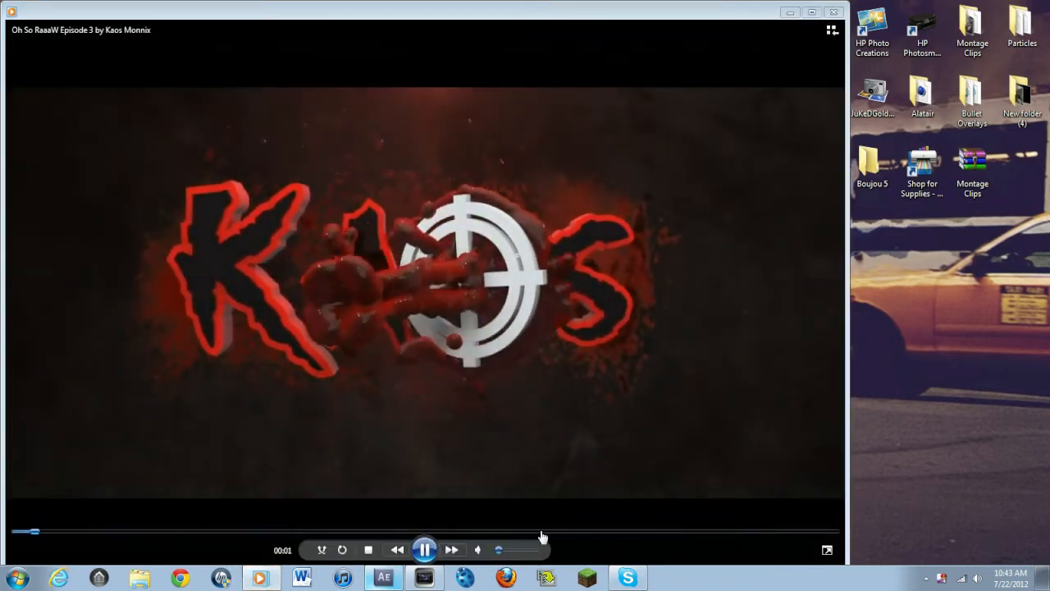
left_click(558, 534)
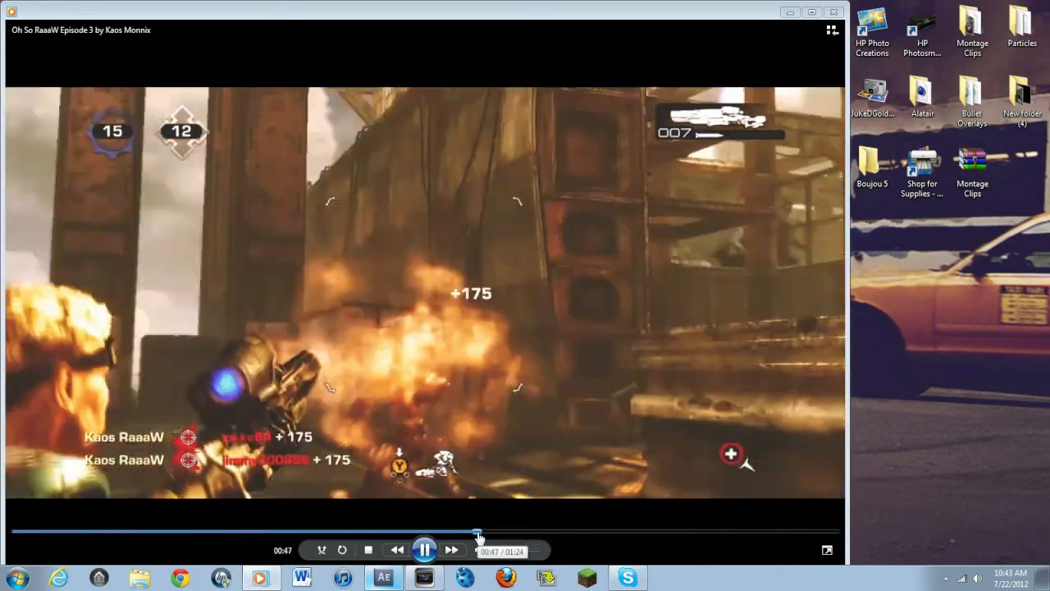
left_click(480, 533)
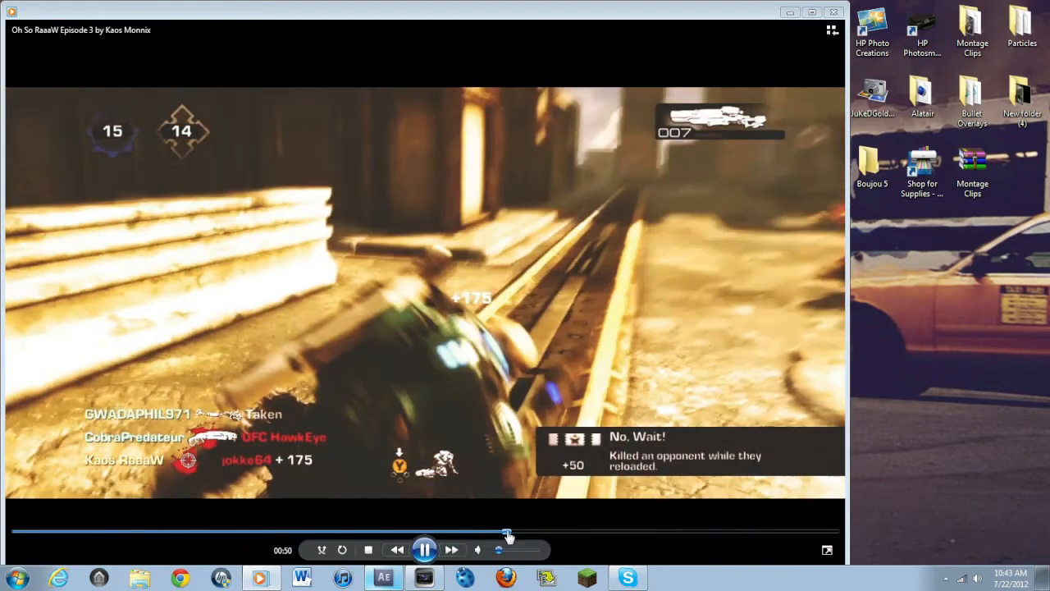
left_click(520, 531)
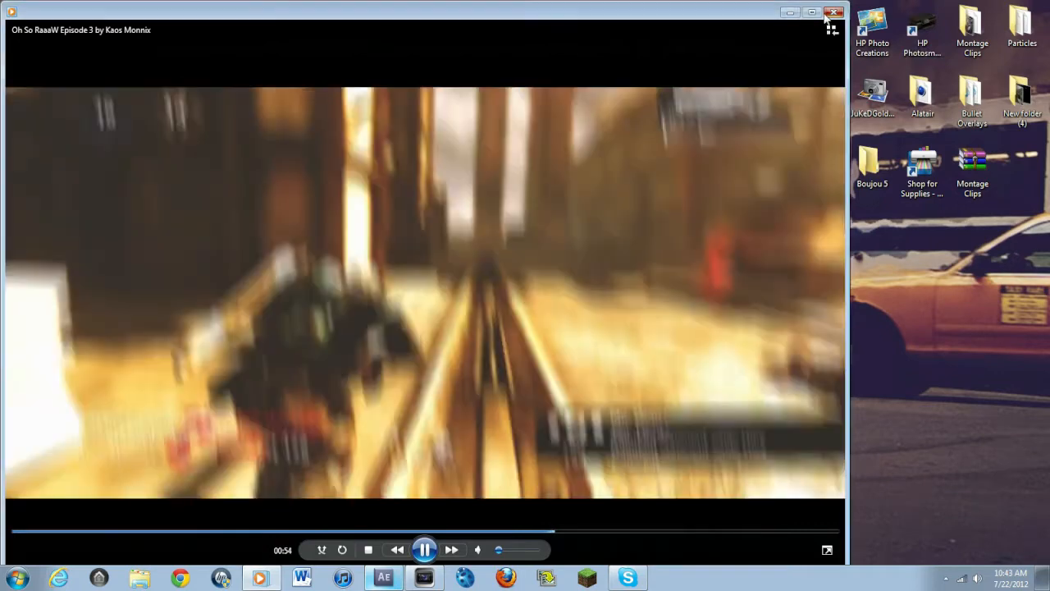
left_click(833, 11)
- Switch to After Effects and maximize its window
left_click(384, 578)
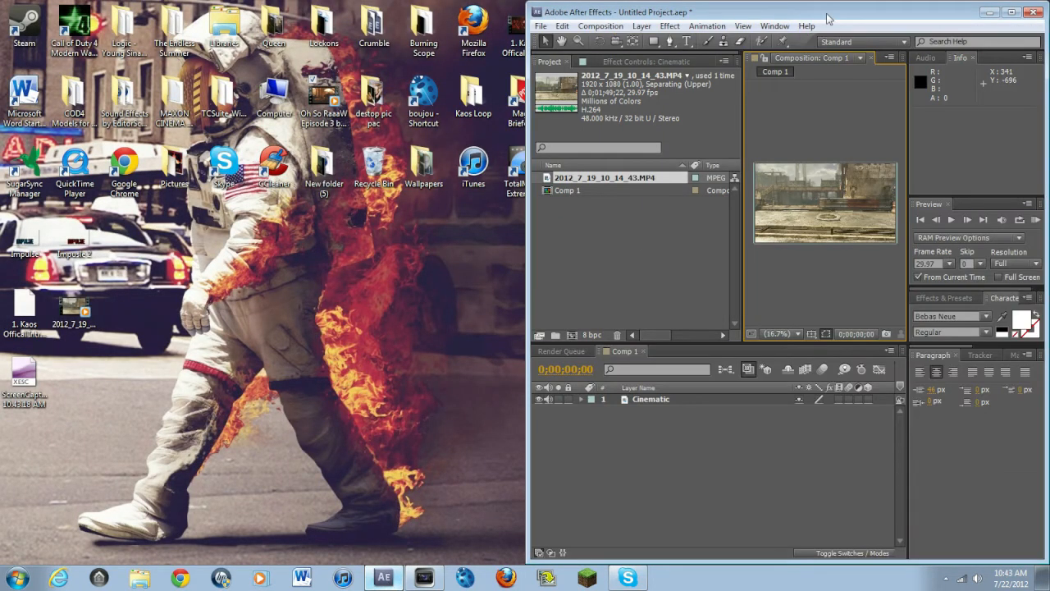
left_click_drag(828, 18, 531, 6)
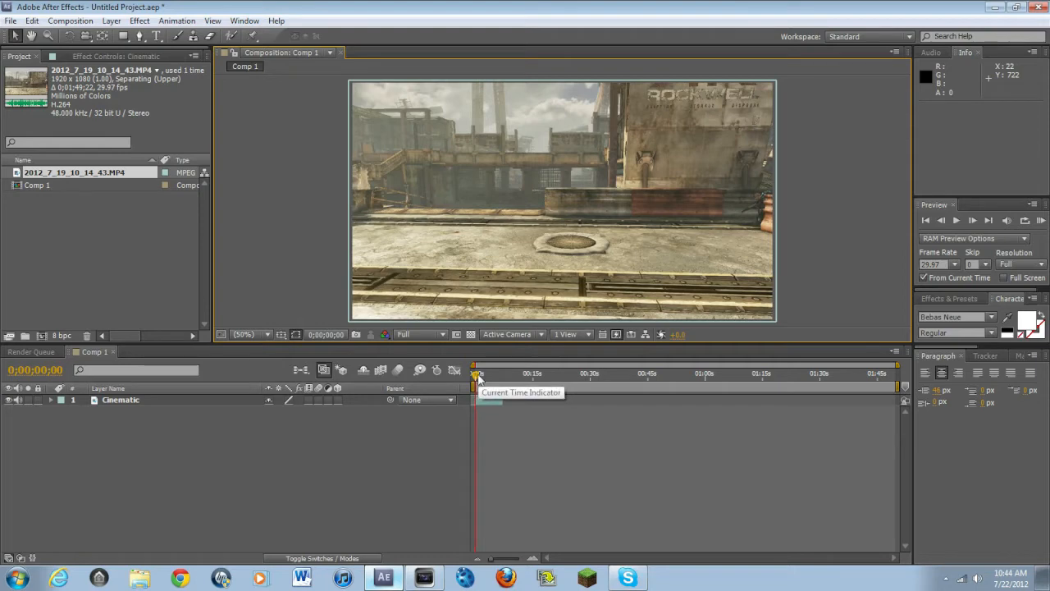
- Duplicate the Cinematic layer, split the copy at 0;00;00;21, and delete the copy's earlier part
left_click_drag(478, 375, 480, 379)
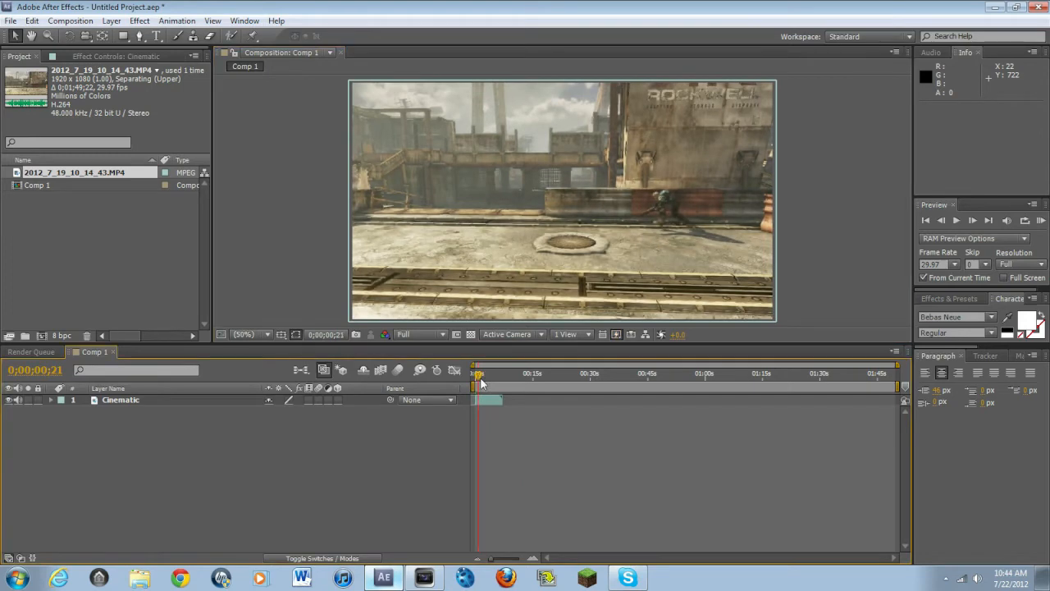
left_click(119, 399)
key("ctrl+d")
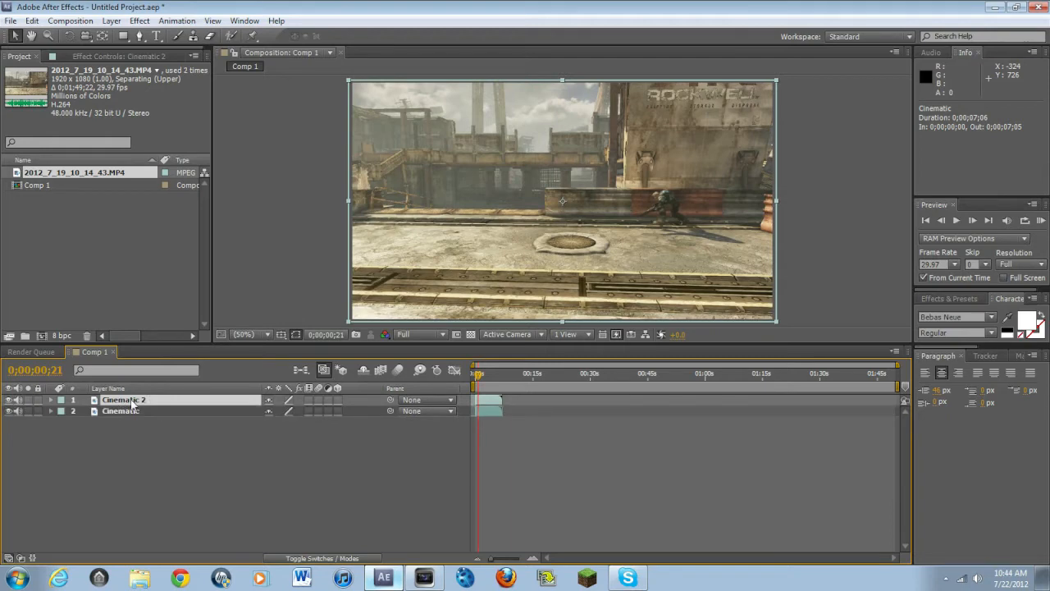
key("ctrl+d")
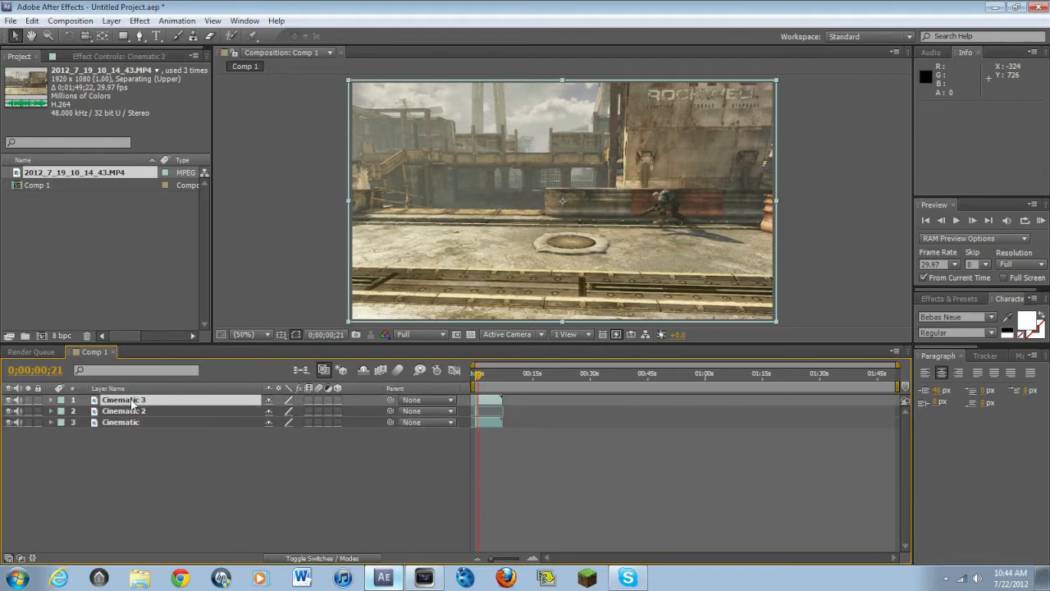
left_click(125, 411)
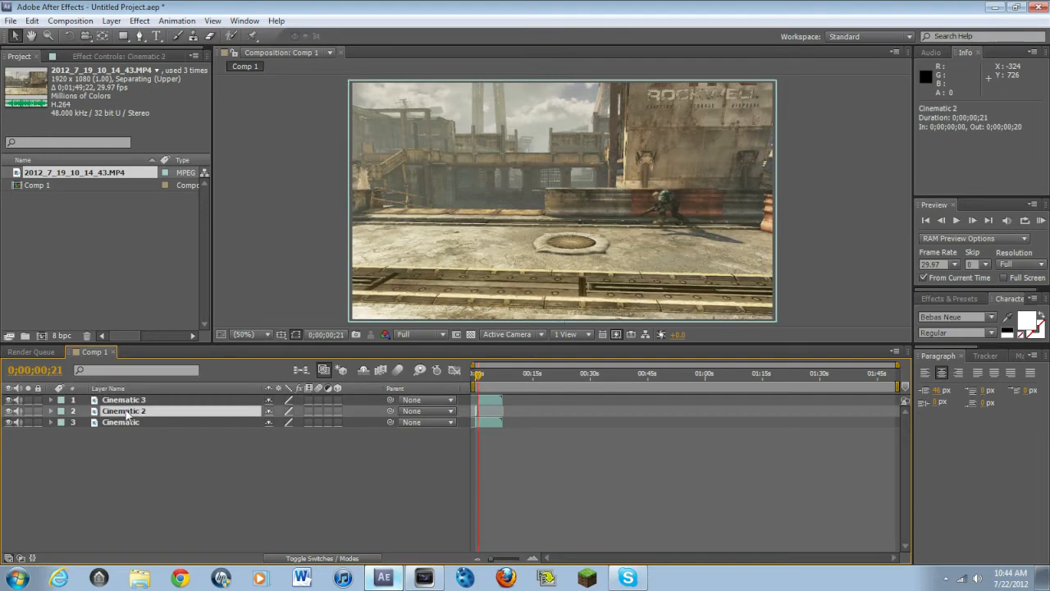
key("Delete")
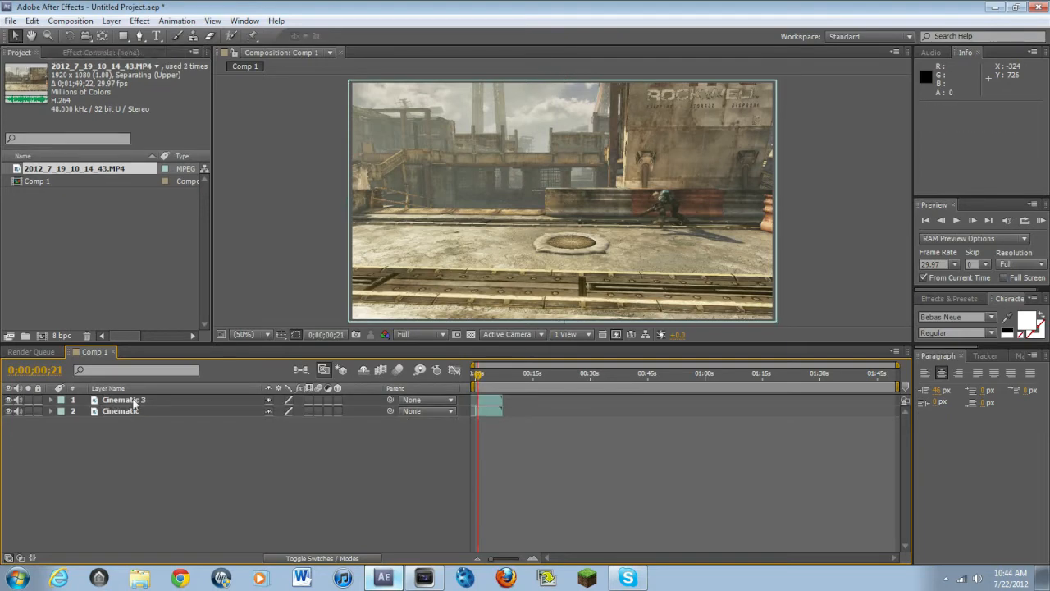
- Apply Freeze Frame to the remaining Cinematic 3 layer at 0;00;00;21
left_click(133, 401)
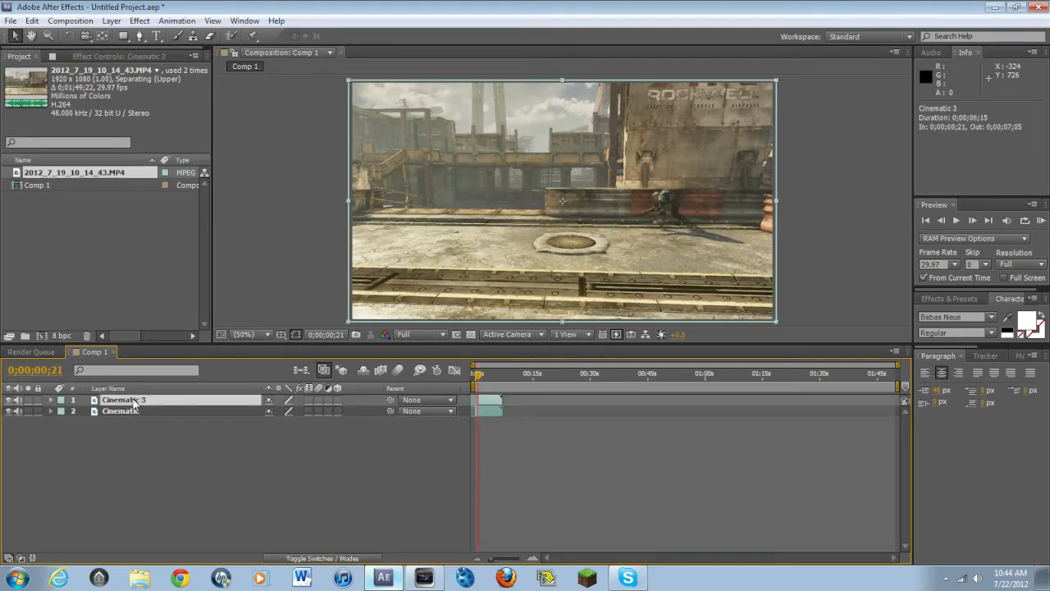
right_click(134, 401)
mouse_move(200, 211)
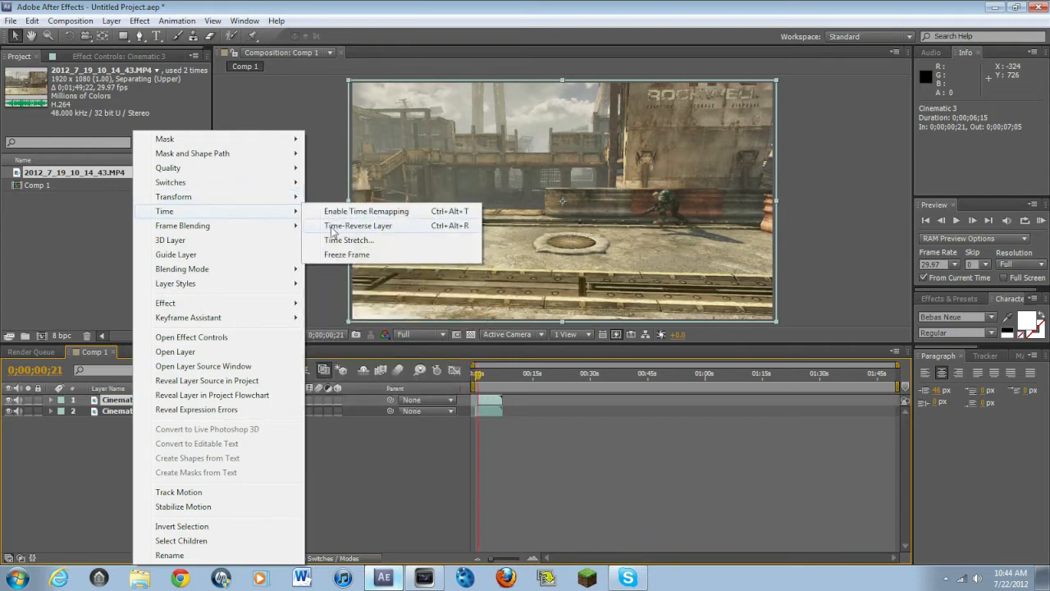
left_click(339, 255)
- Preview the composition from the start to check the freeze frame, then return to the first frame
left_click(474, 377)
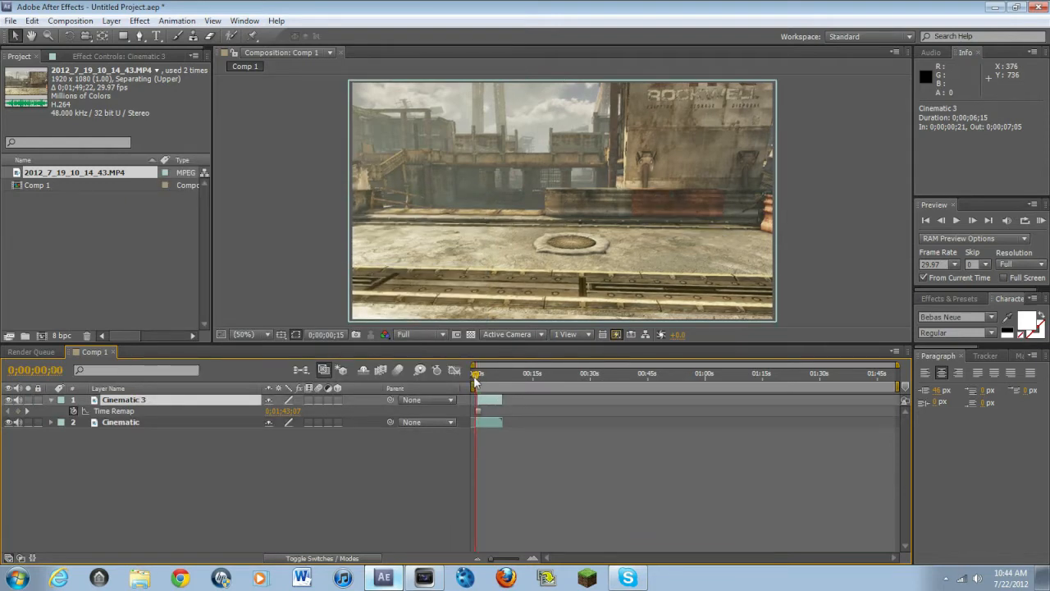
mouse_move(476, 379)
left_mouse_down()
mouse_move(486, 386)
mouse_move(472, 382)
left_mouse_up()
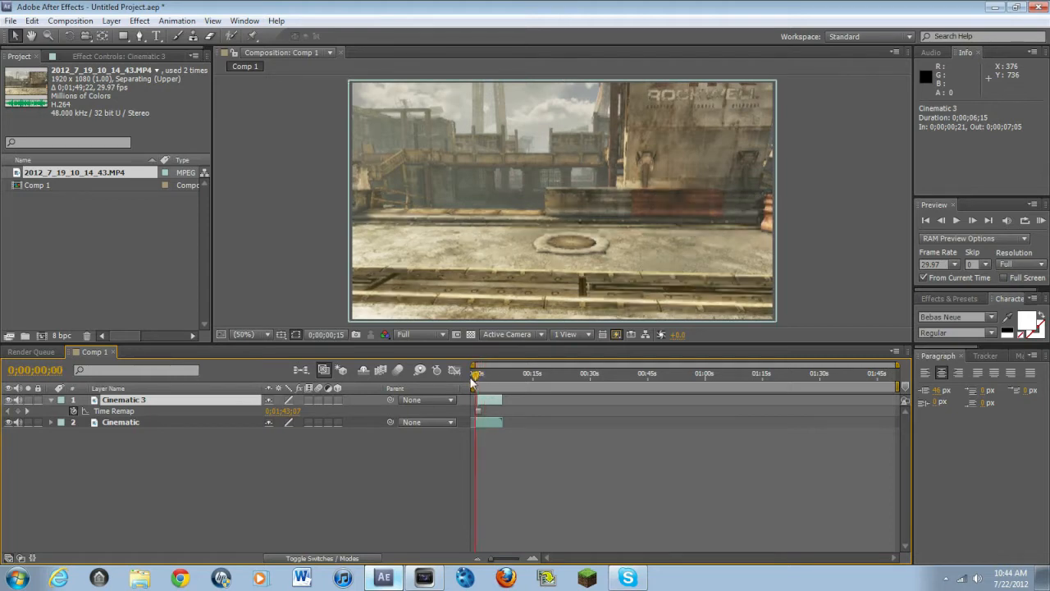
left_click_drag(492, 559, 507, 558)
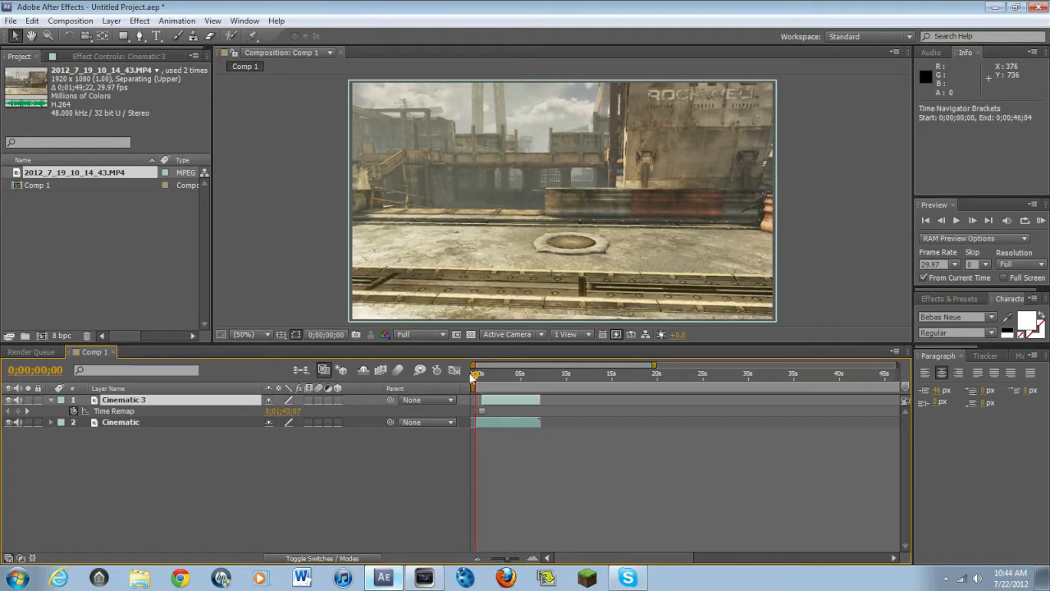
key("space")
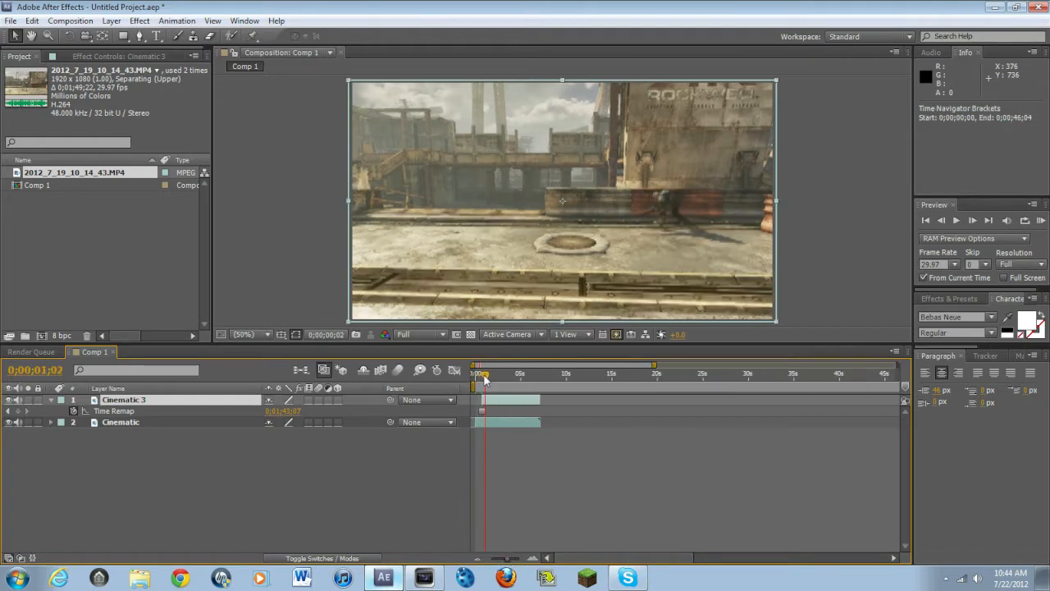
left_click(474, 378)
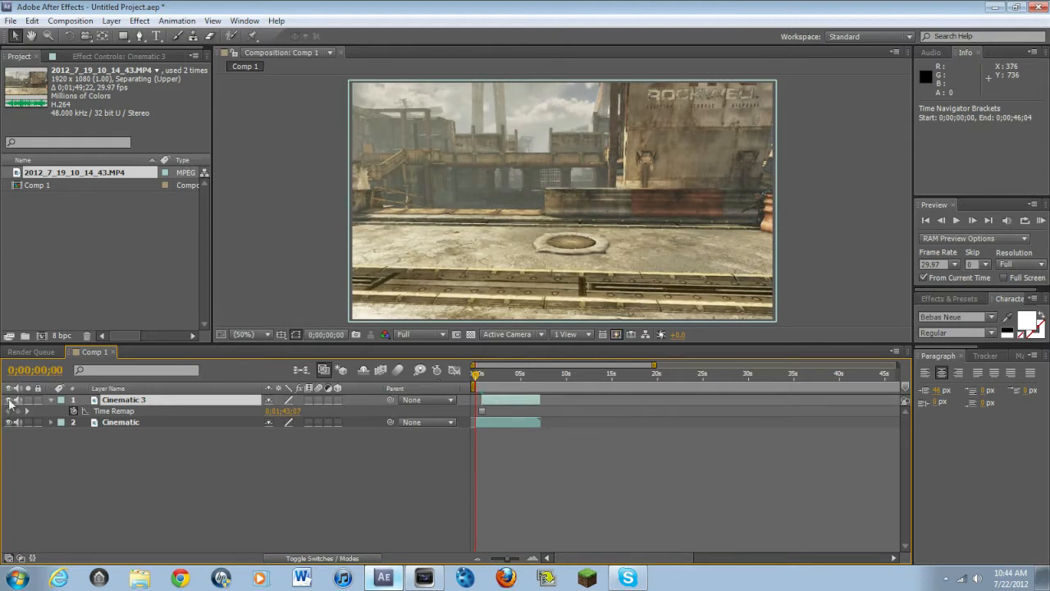
- Hide the frozen Cinematic 3 layer and advance the current time to 0;00;01;12
key("space")
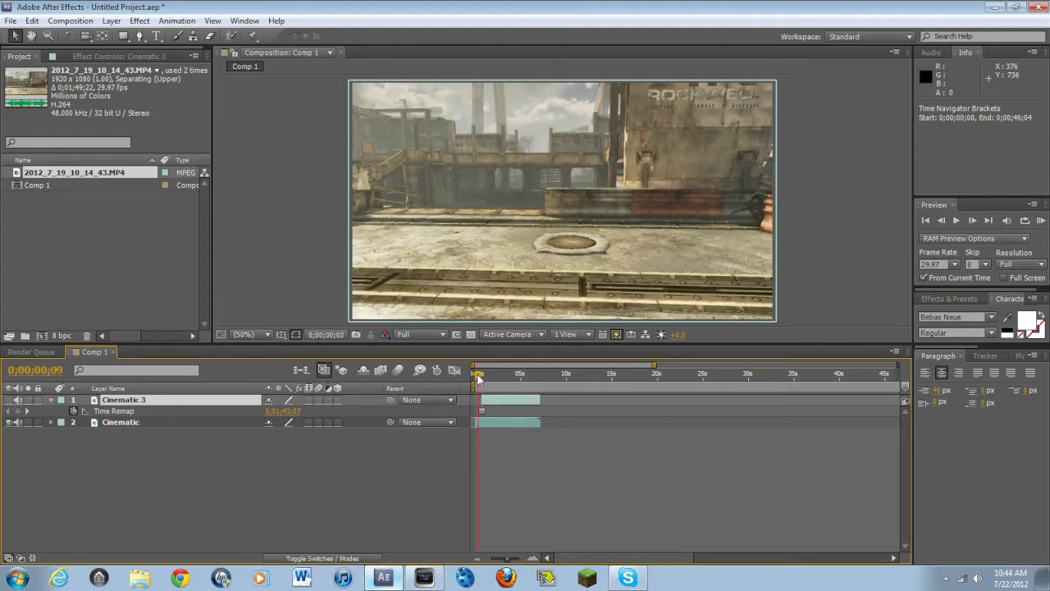
left_click_drag(485, 377, 488, 378)
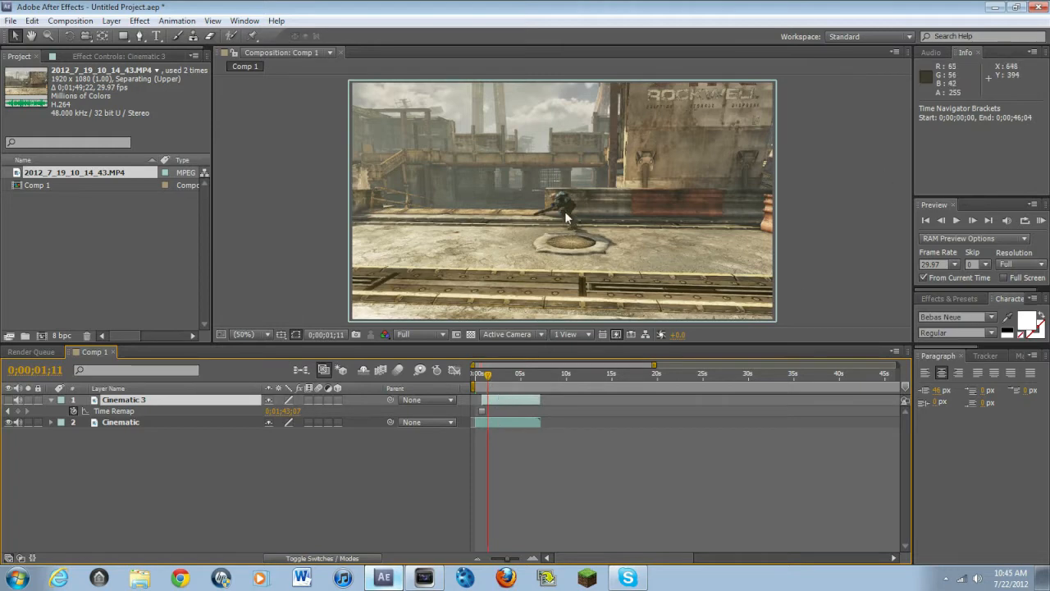
left_click(974, 220)
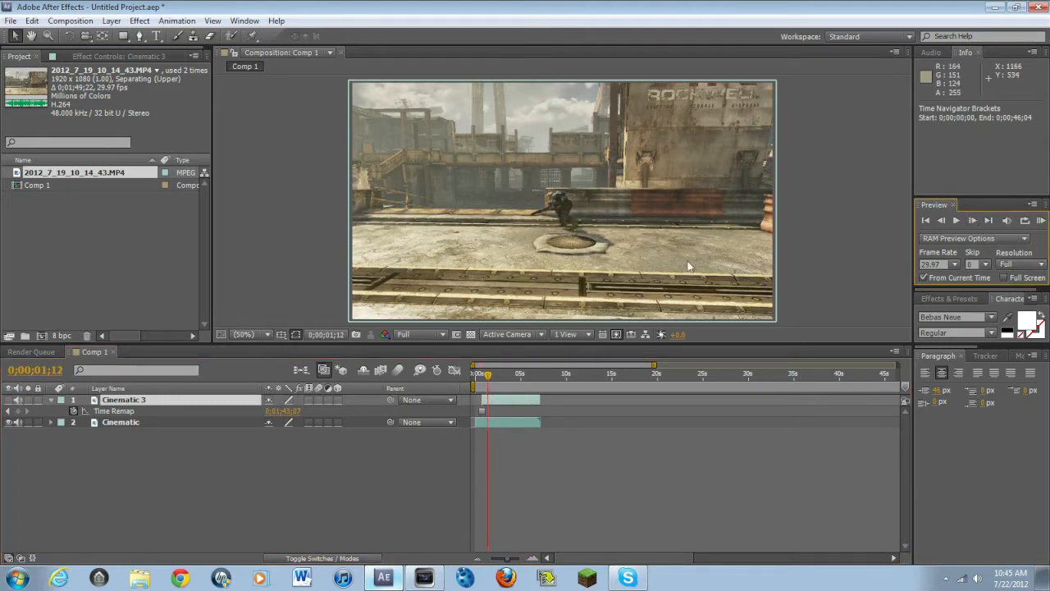
- Duplicate the original Cinematic layer to the top of the stack, split it at 0;00;01;12, and delete the earlier part
left_click(495, 418)
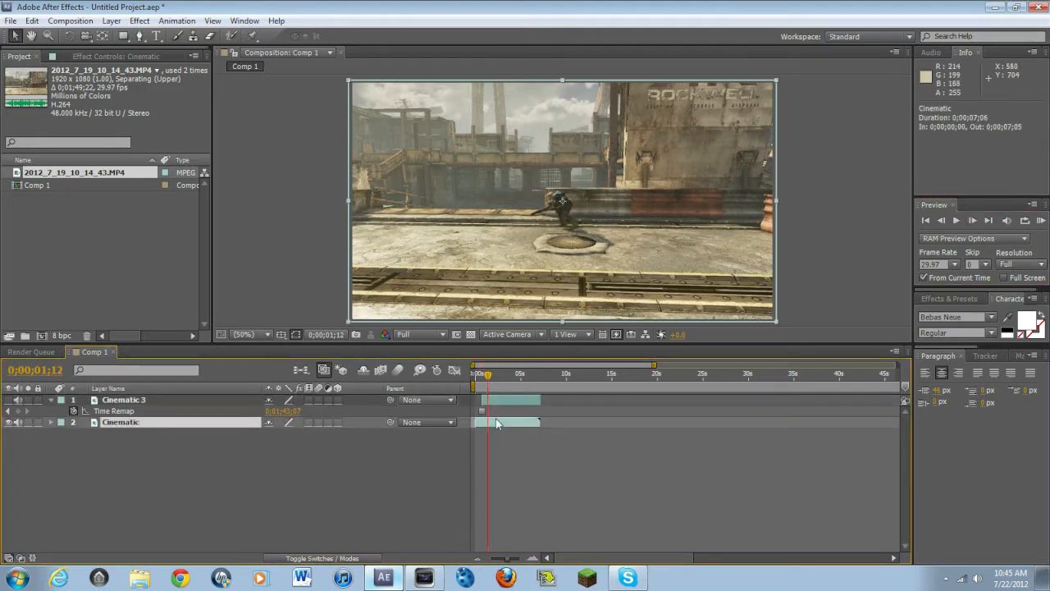
key("ctrl+d")
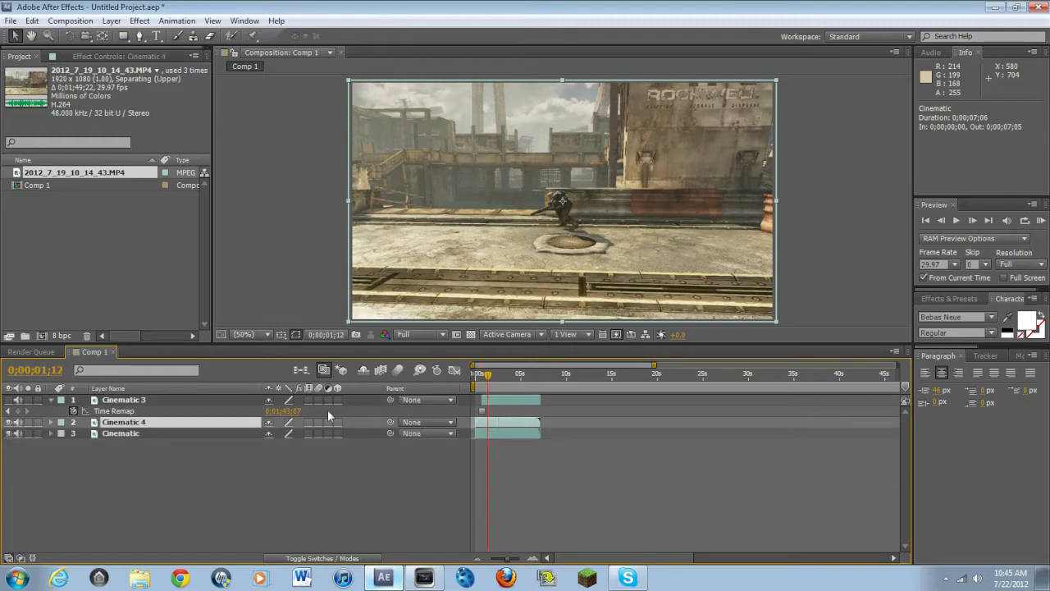
left_click_drag(167, 428, 167, 396)
key("ctrl+d")
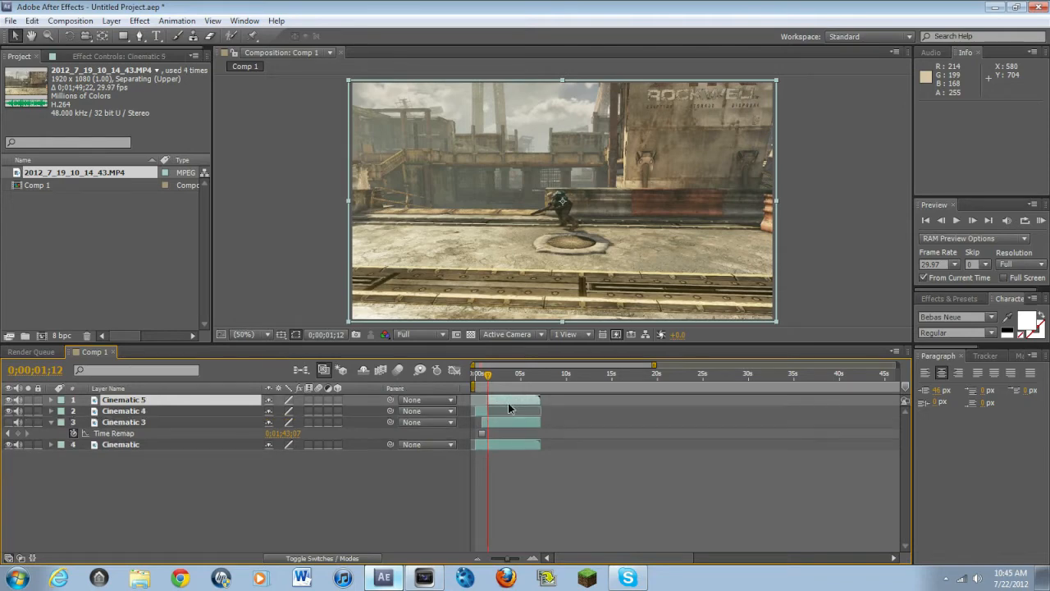
left_click(140, 412)
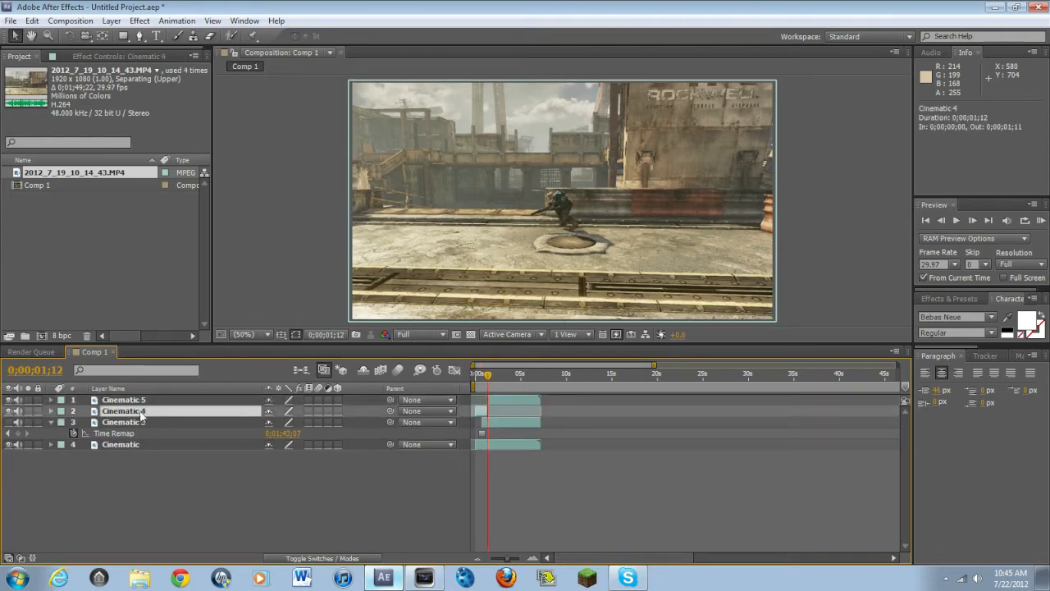
key("Delete")
- Apply Freeze Frame to the top Cinematic 5 layer at 0;00;01;12
left_click(493, 400)
right_click(493, 401)
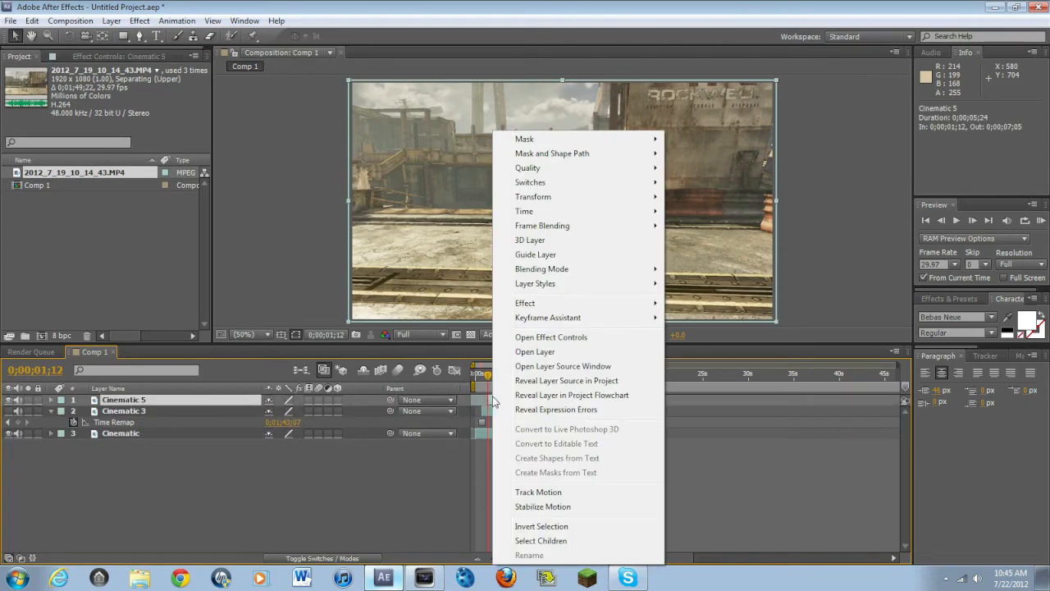
mouse_move(567, 221)
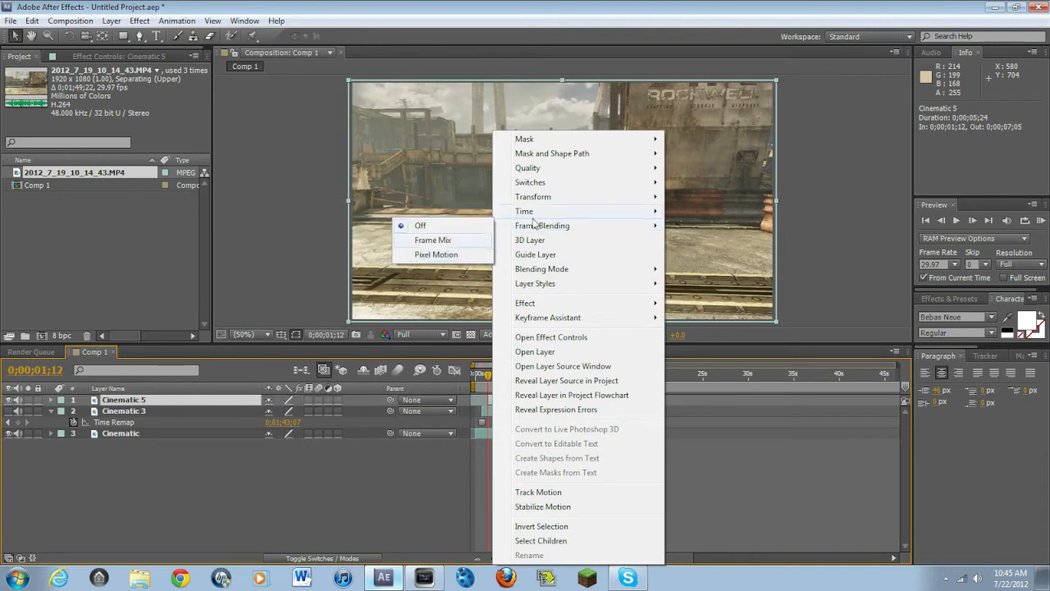
left_click(402, 256)
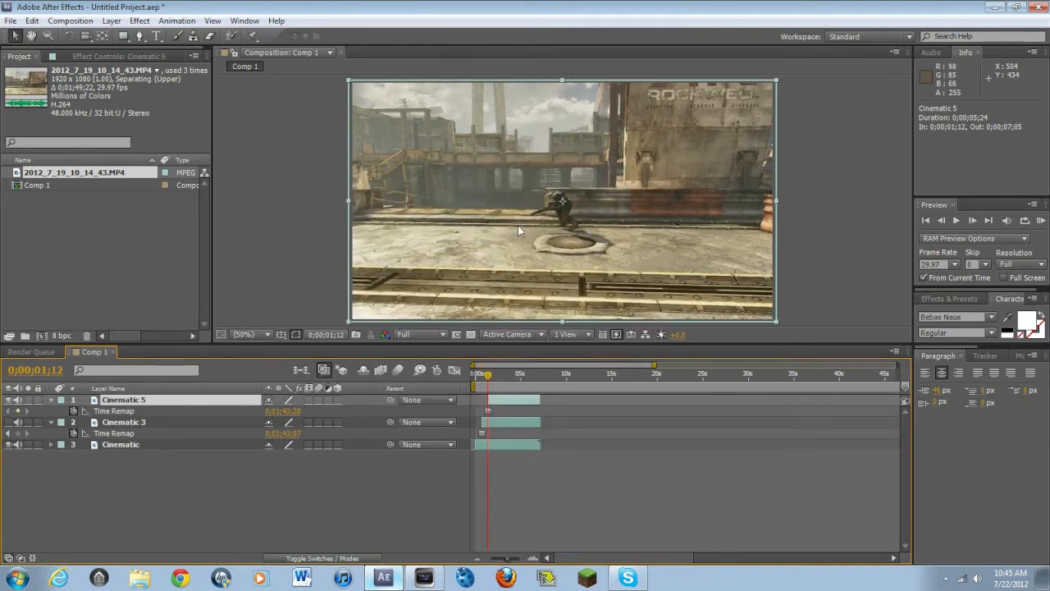
- Make the Cinematic 3 layer visible again and scrub from the start to the first freeze frame
left_click_drag(490, 378, 464, 378)
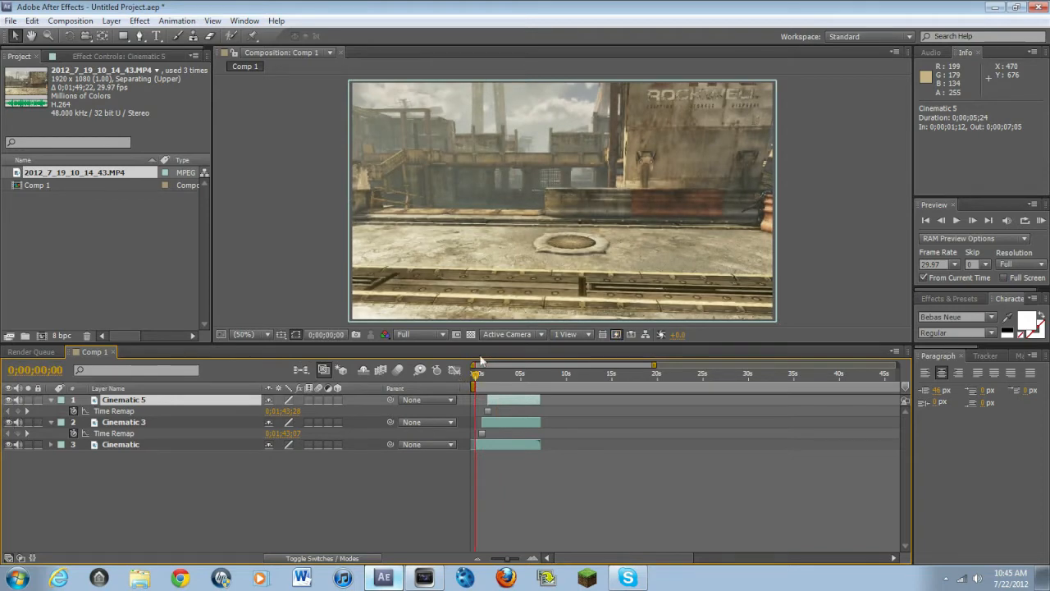
left_click_drag(476, 380, 481, 377)
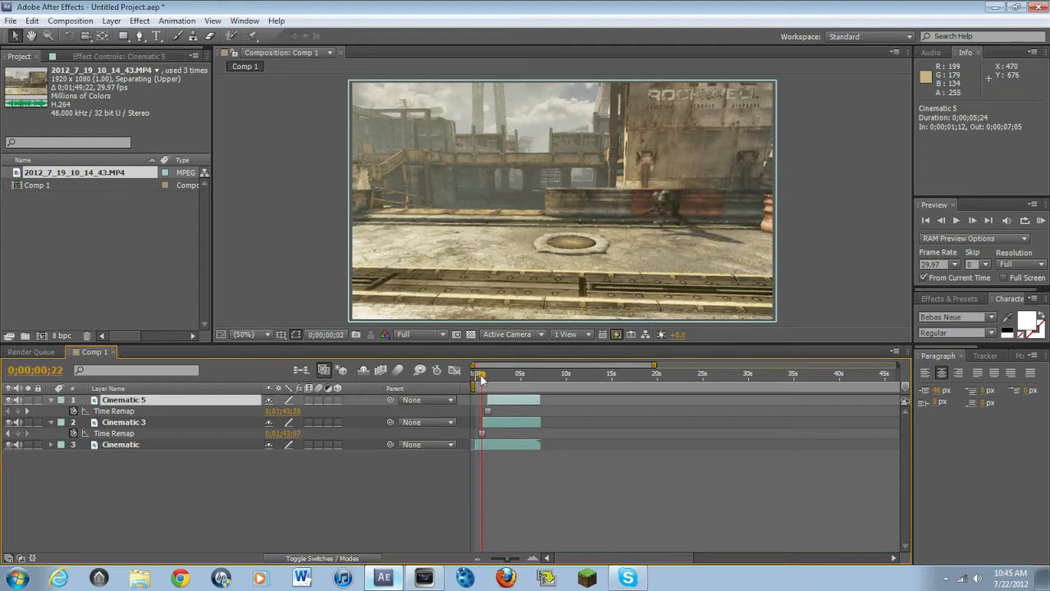
- Select the frozen Cinematic 3 layer and set the current time to its first frame, 0;00;00;21
left_click(497, 426)
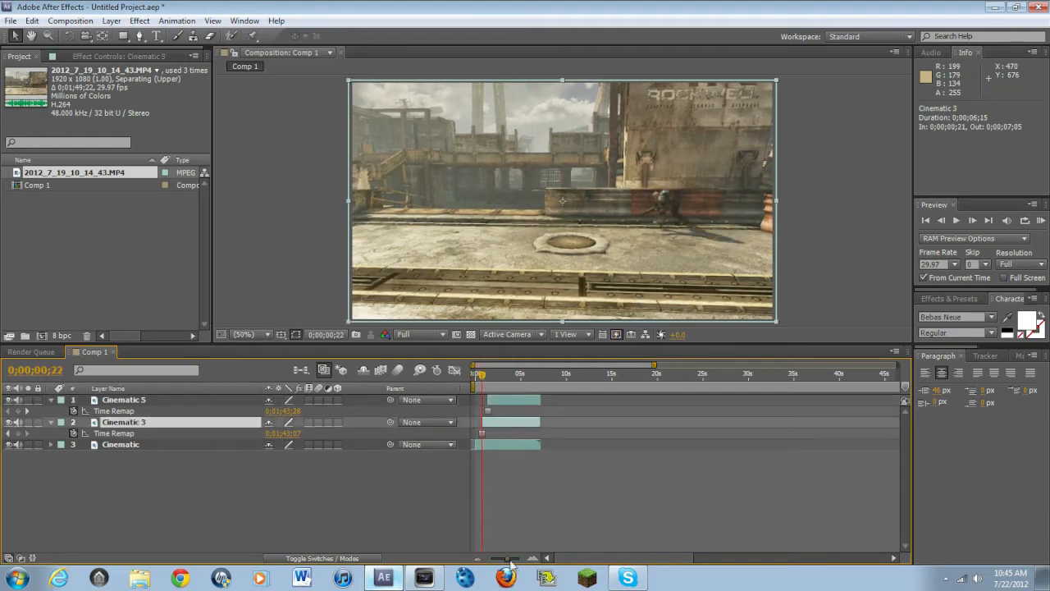
left_click_drag(508, 559, 527, 561)
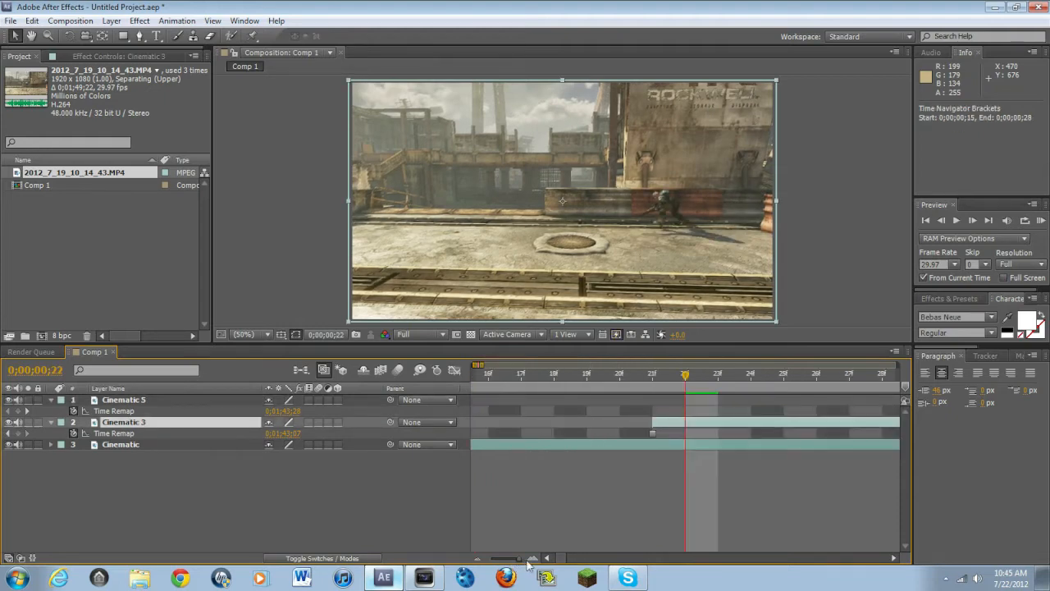
left_click(654, 376)
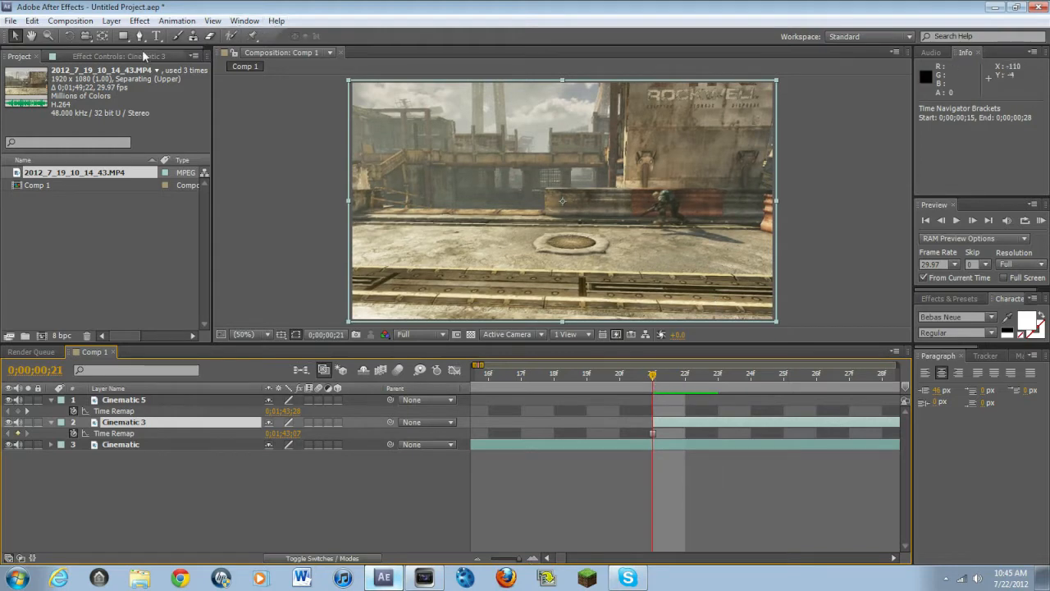
- Start a Pen mask on Cinematic 3, tracing over the soldier's upper back and around the head
left_click(140, 35)
key("period")
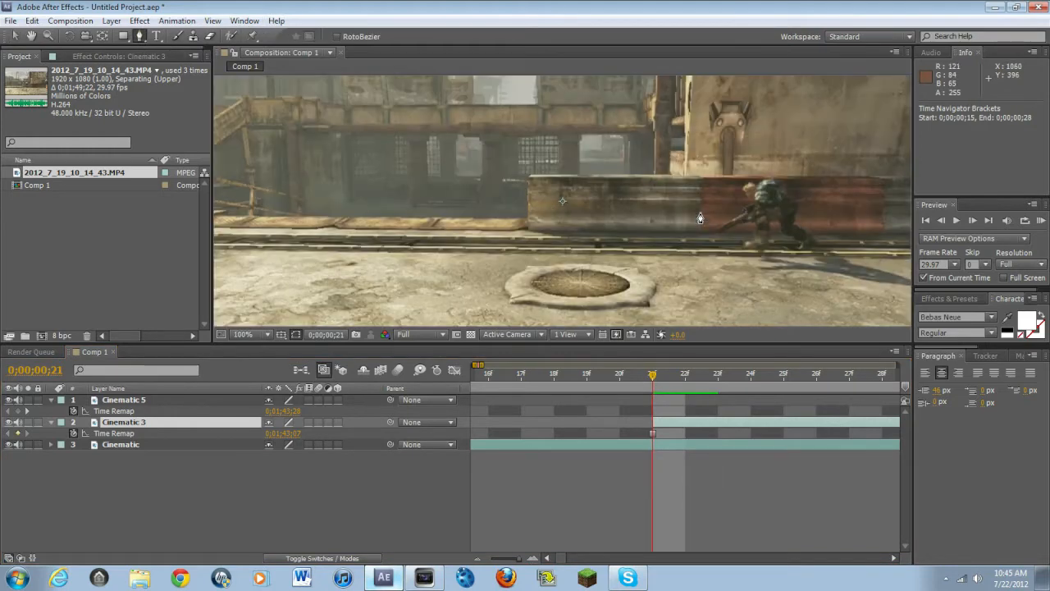
left_click(48, 35)
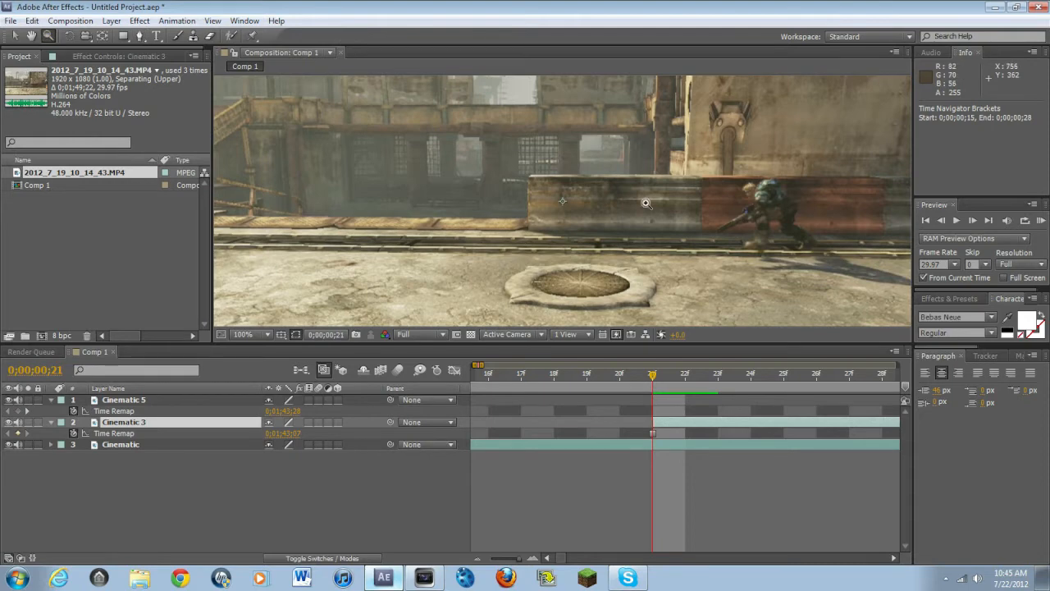
left_click(780, 240)
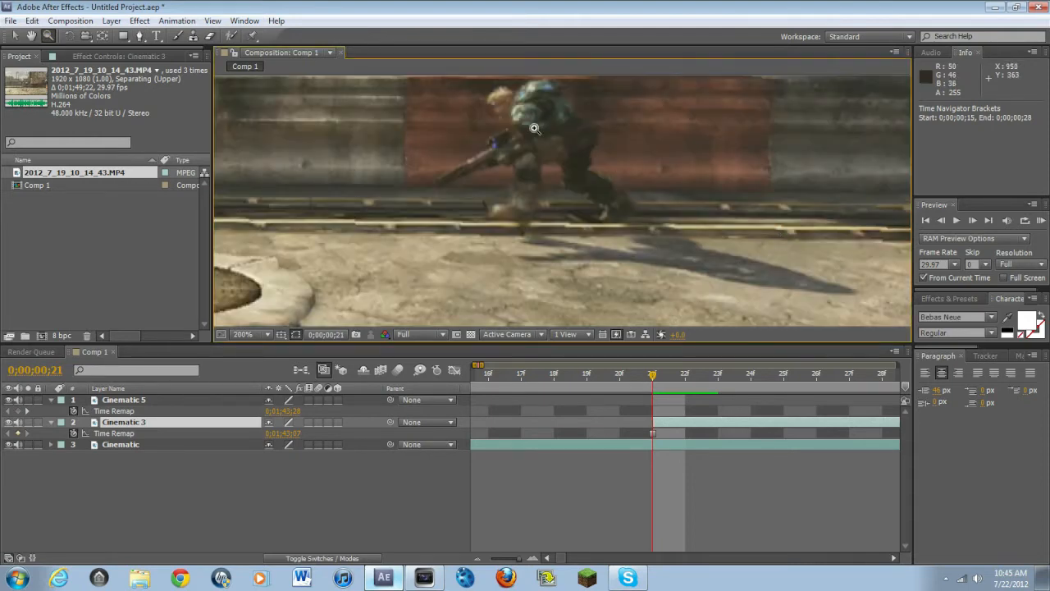
scroll(558, 145, "up", 3)
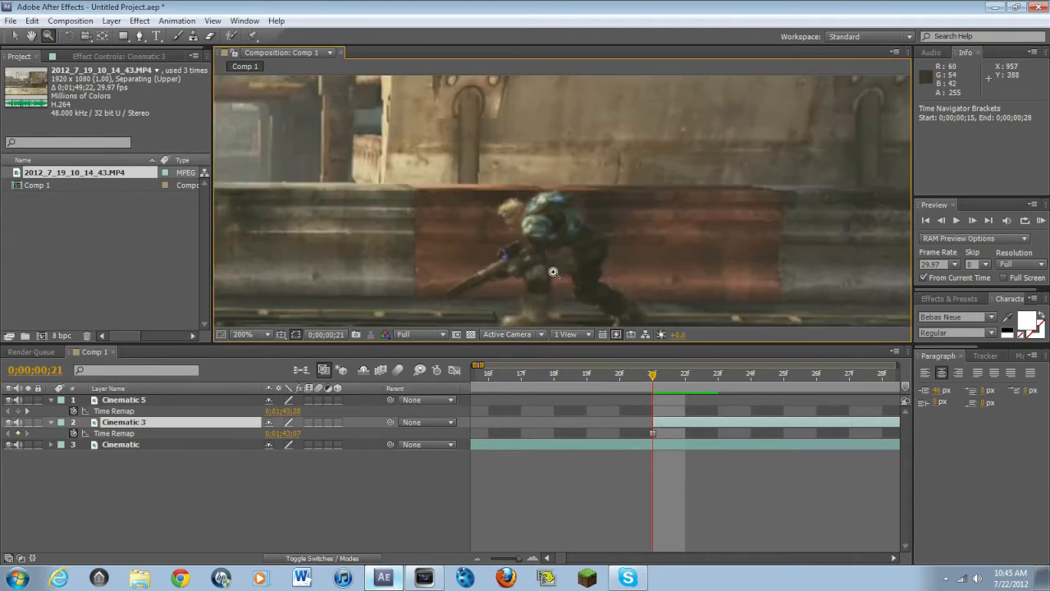
left_click(139, 36)
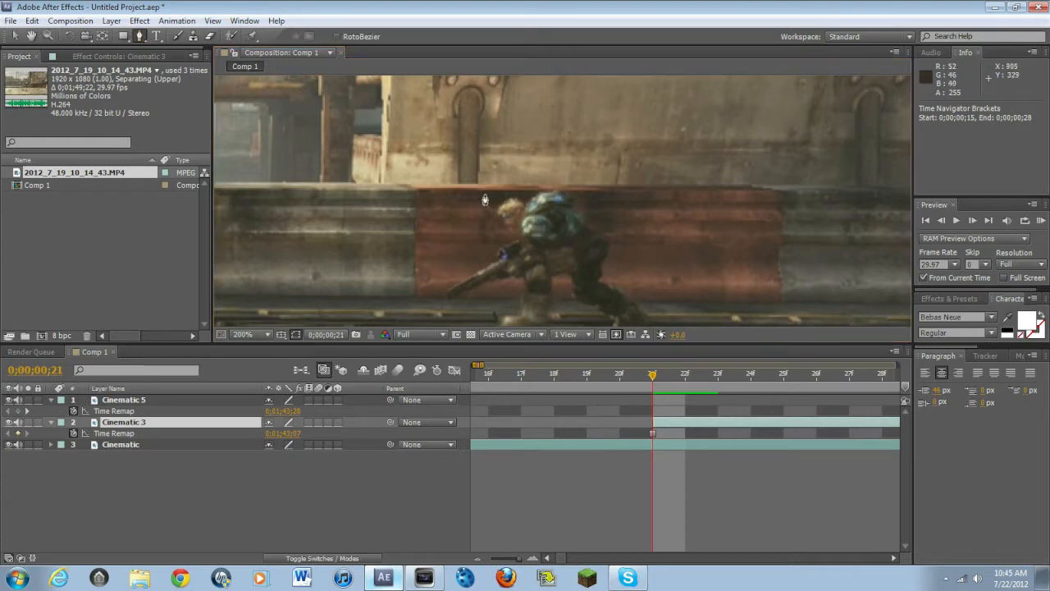
left_click(574, 207)
left_click(576, 197)
left_click(564, 190)
left_click(552, 186)
left_click(539, 193)
left_click(525, 201)
left_click(503, 201)
left_click(496, 216)
left_click(504, 225)
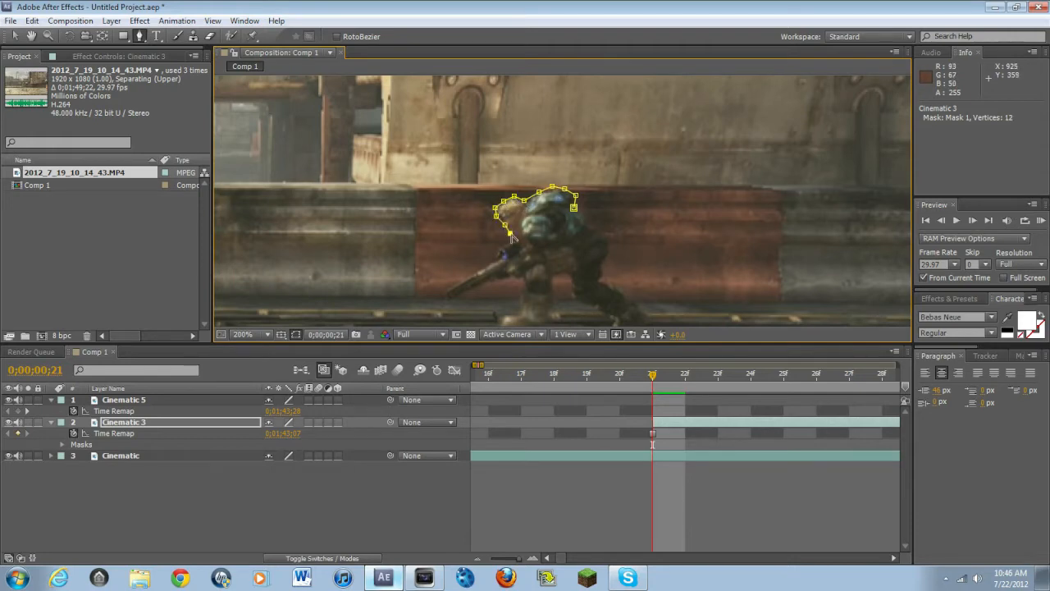
- Continue the mask down the soldier's arm, out to the rifle's muzzle and back along its underside
left_click(508, 245)
left_click(497, 257)
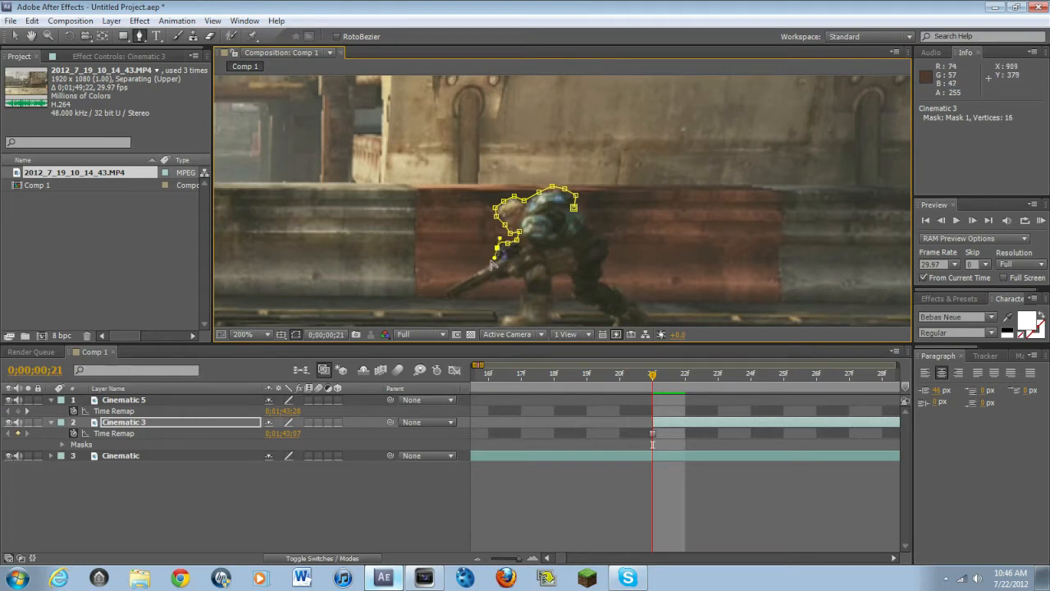
left_click(474, 268)
left_click(462, 278)
left_click(453, 282)
left_click(443, 301)
left_click(455, 300)
left_click(474, 289)
left_click(490, 283)
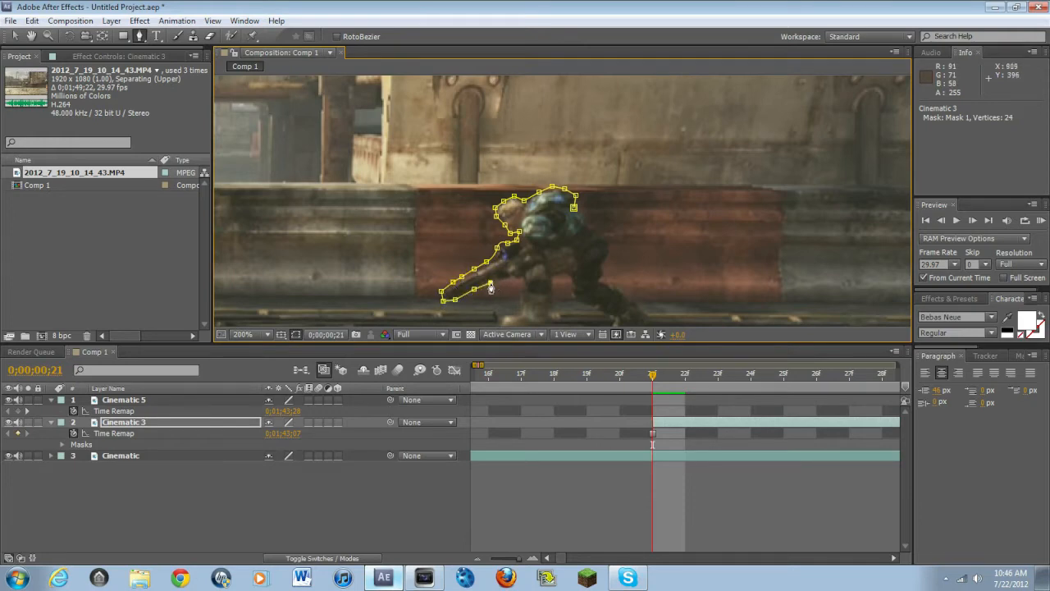
- Extend the mask path down the front of the soldier's leading leg and around the foot
left_click(517, 283)
left_click(525, 281)
left_click(516, 304)
left_click(506, 312)
left_click(498, 321)
key("comma")
left_click(48, 35)
left_click(550, 271)
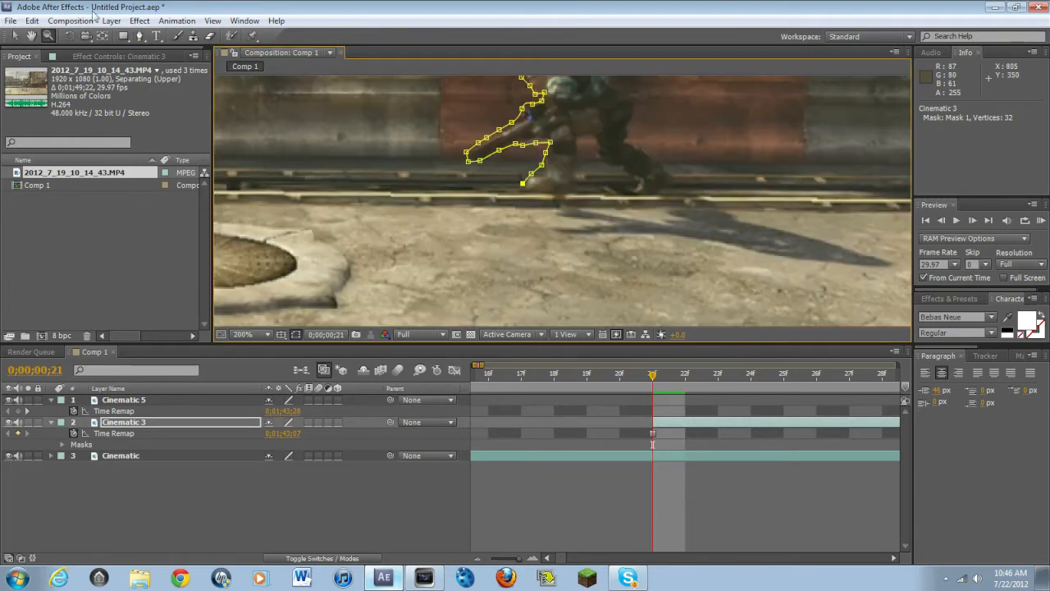
left_click(139, 35)
left_click(530, 195)
left_click(552, 197)
left_click(568, 197)
left_click(579, 187)
- Trace the mask through the gap between the soldier's legs and around the trailing foot
left_click(580, 154)
left_click(580, 139)
left_click(590, 139)
left_click(592, 150)
left_click(594, 161)
left_click(605, 164)
left_click(620, 172)
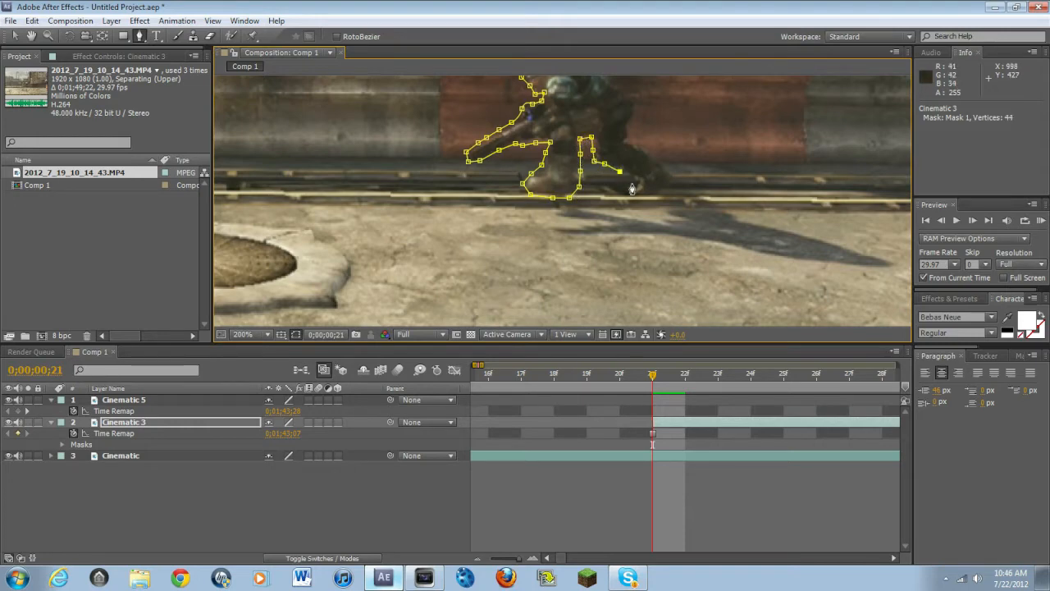
left_click(637, 181)
left_click(648, 197)
left_click(668, 189)
left_click(674, 172)
left_click(671, 162)
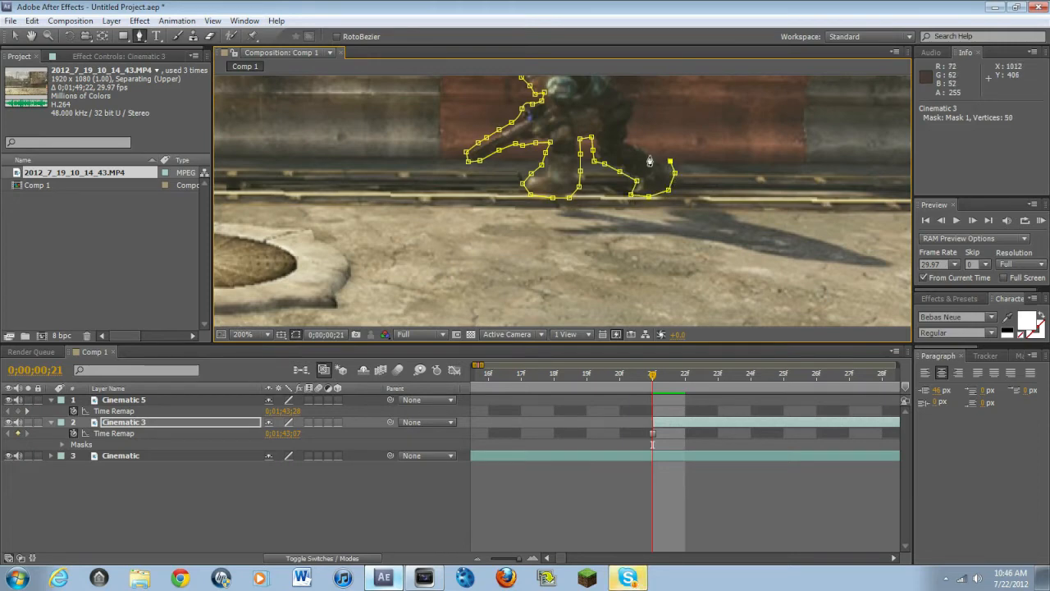
- Trace up the trailing leg and the soldier's back, closing the mask at its starting point
left_click(648, 150)
left_click(631, 136)
left_click(631, 129)
left_click(634, 119)
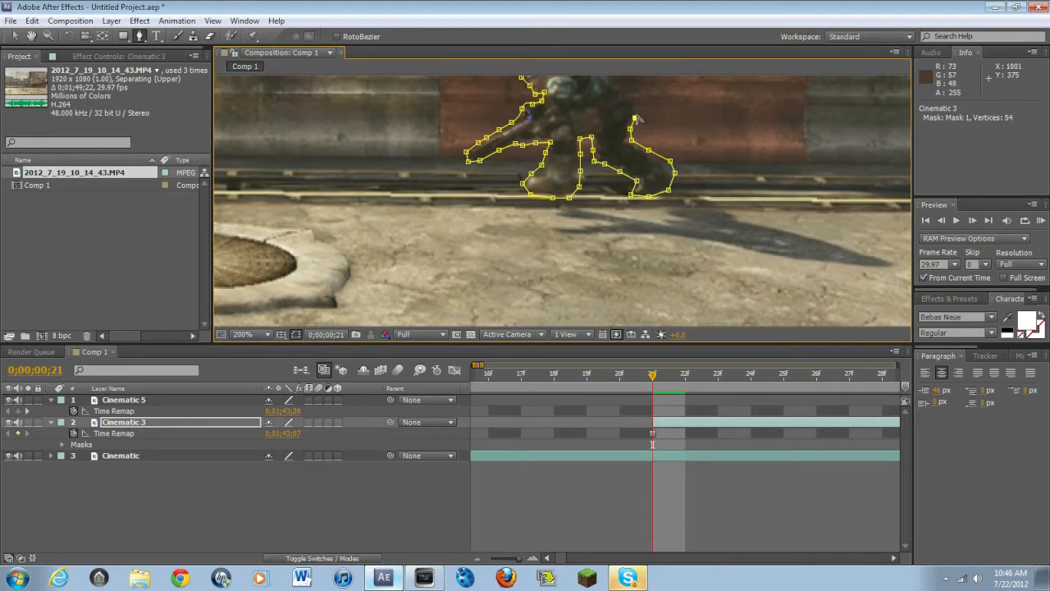
left_click(631, 95)
key("comma")
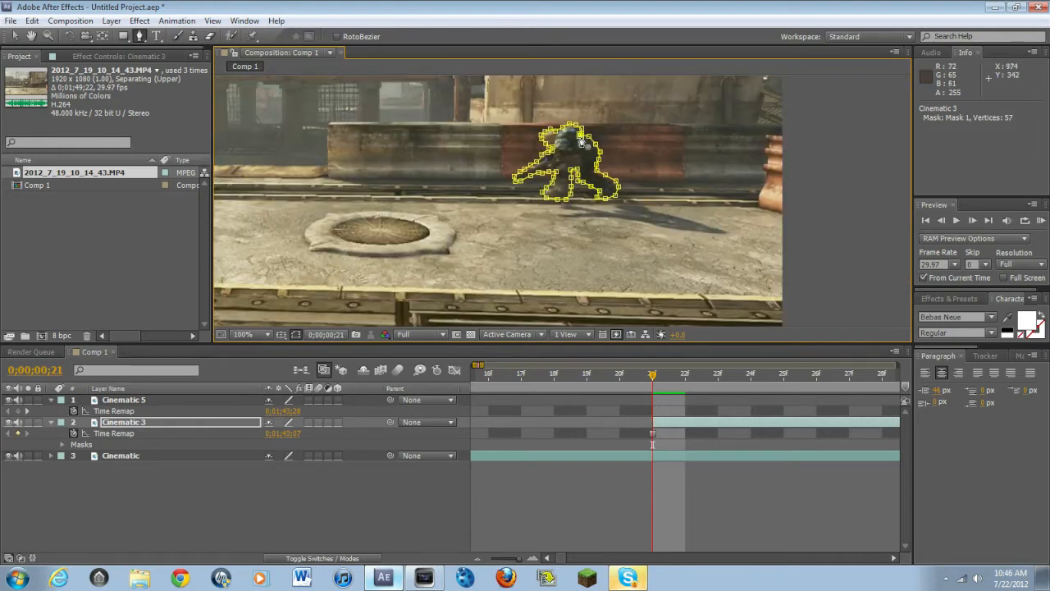
left_click(14, 38)
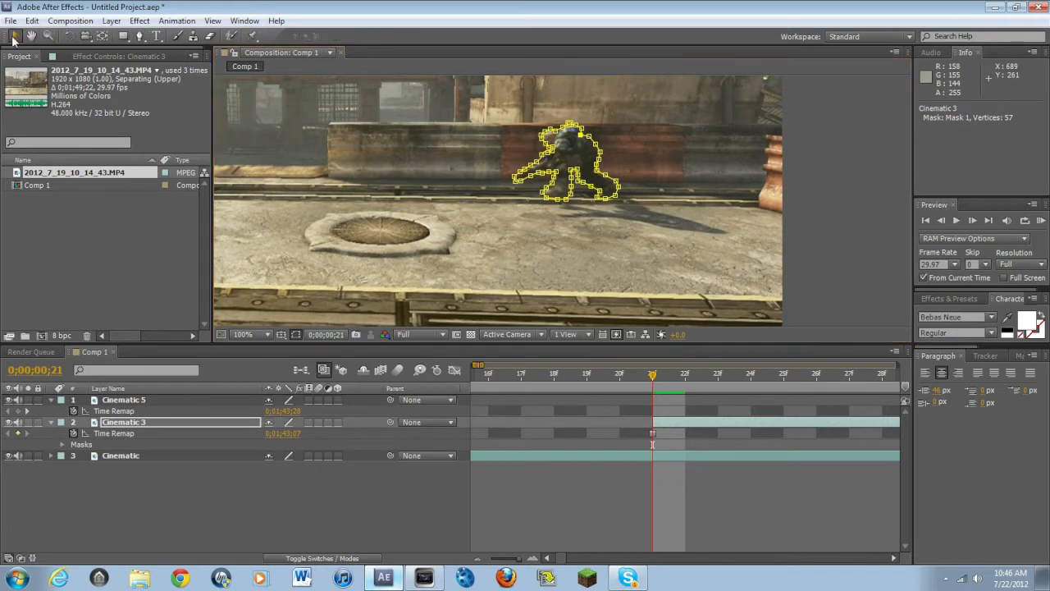
- Fit the composition in view and scrub between 0;00;00;21 and 0;00;01;01 to check the masked clone
left_click_drag(519, 559, 516, 558)
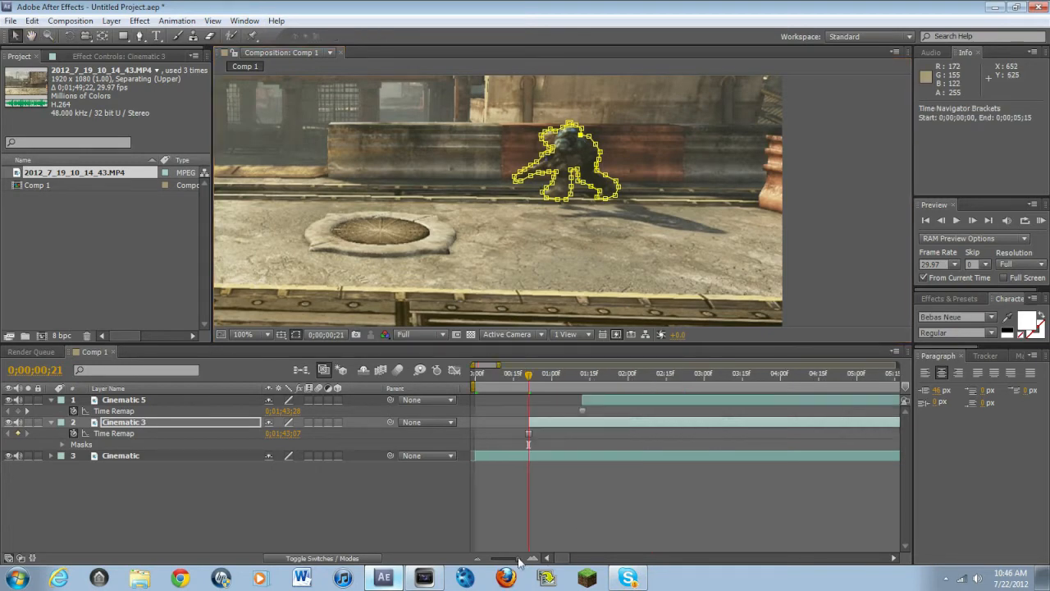
left_click(268, 334)
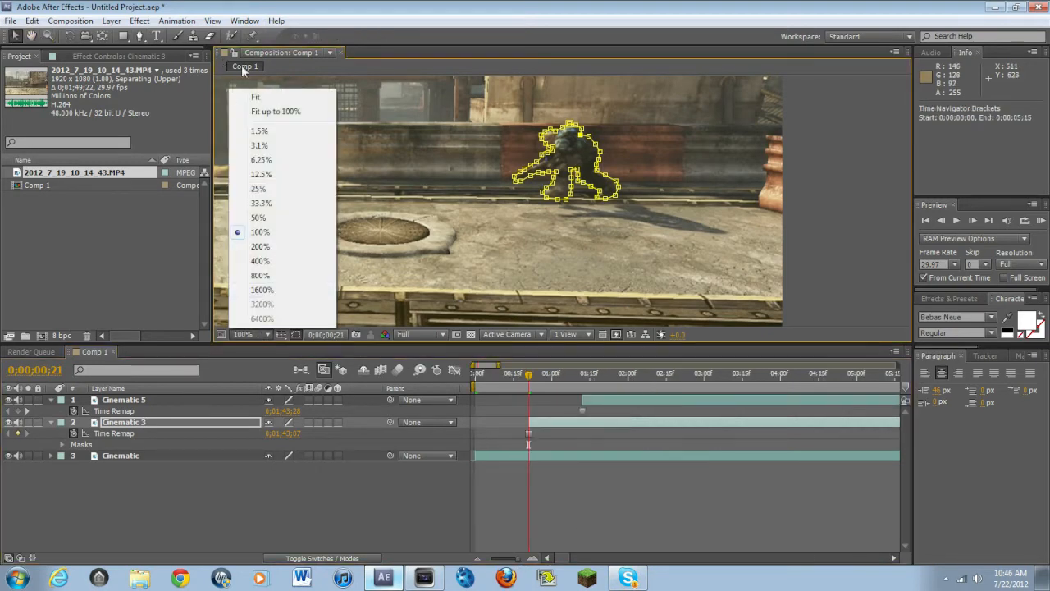
left_click(276, 111)
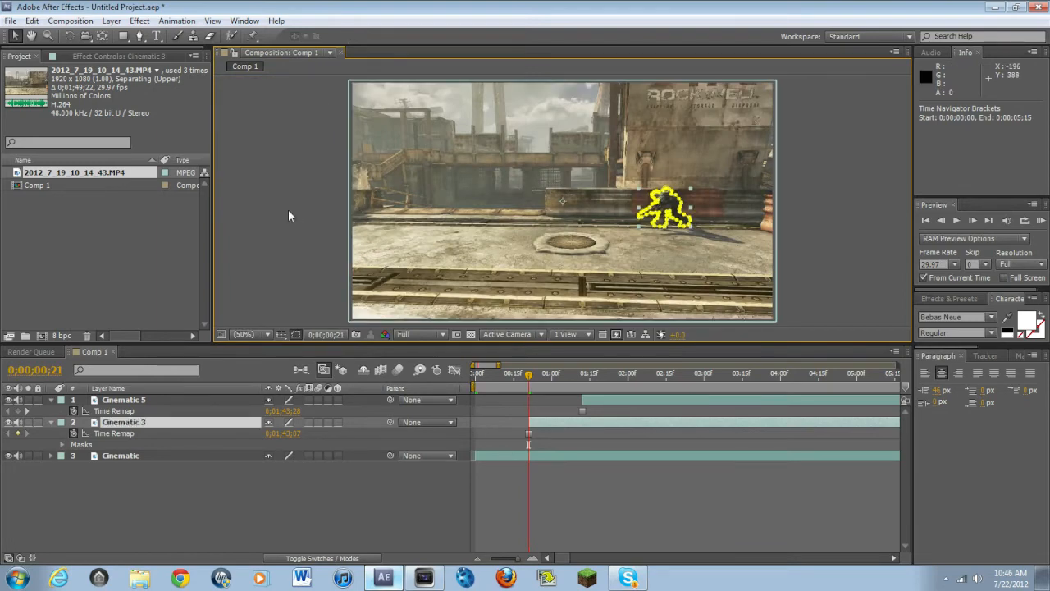
left_click(297, 215)
left_click(520, 382)
left_click_drag(520, 384, 555, 395)
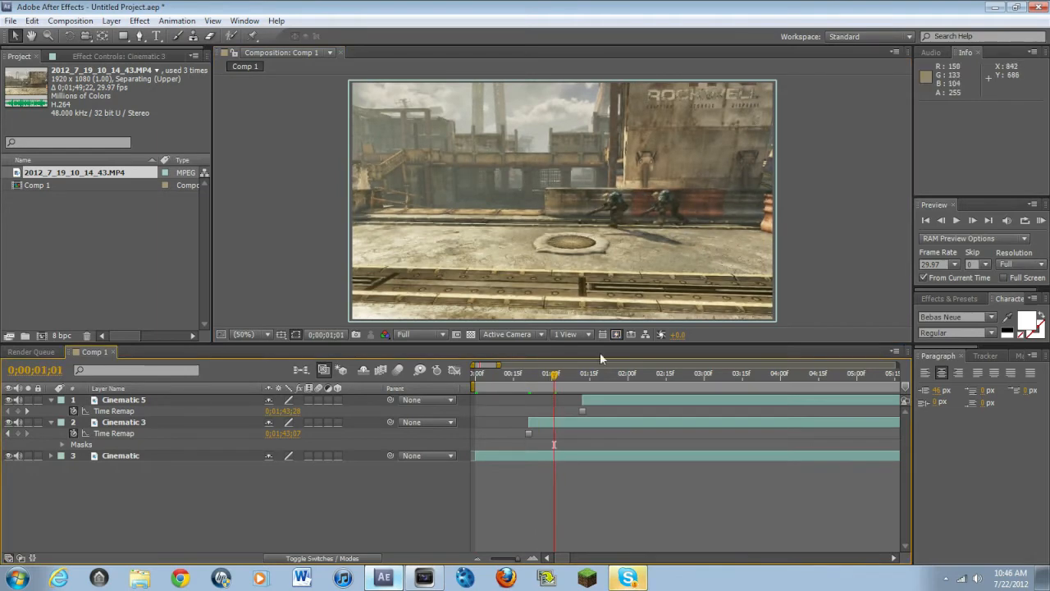
left_click_drag(560, 382, 530, 387)
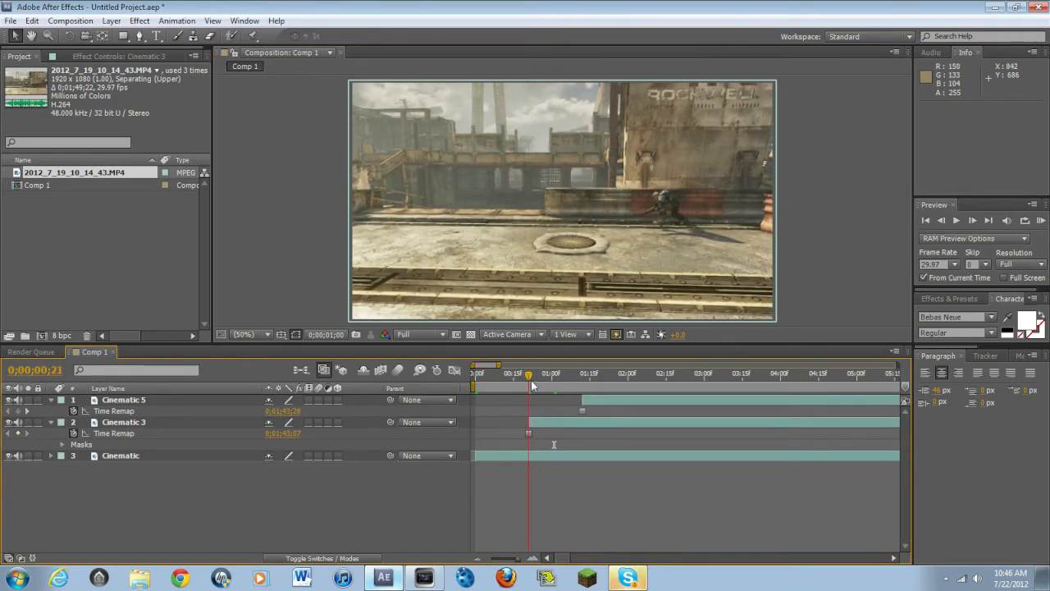
- Start a second Pen mask on Cinematic 3 around the upper prong of the soldier's ground shadow, near the feet
left_click_drag(520, 558, 596, 473)
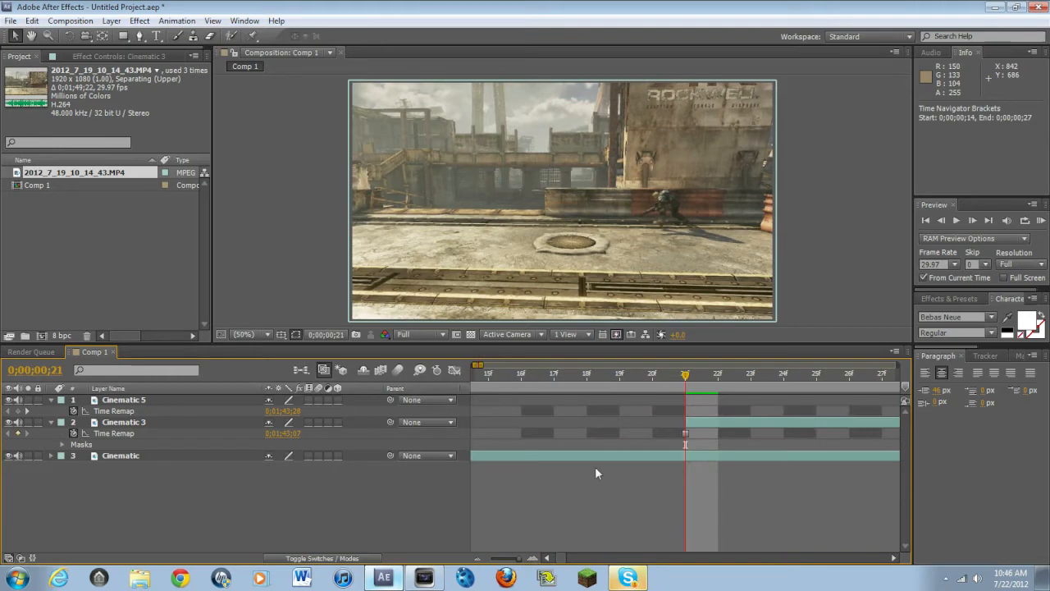
left_click(726, 423)
left_click(139, 36)
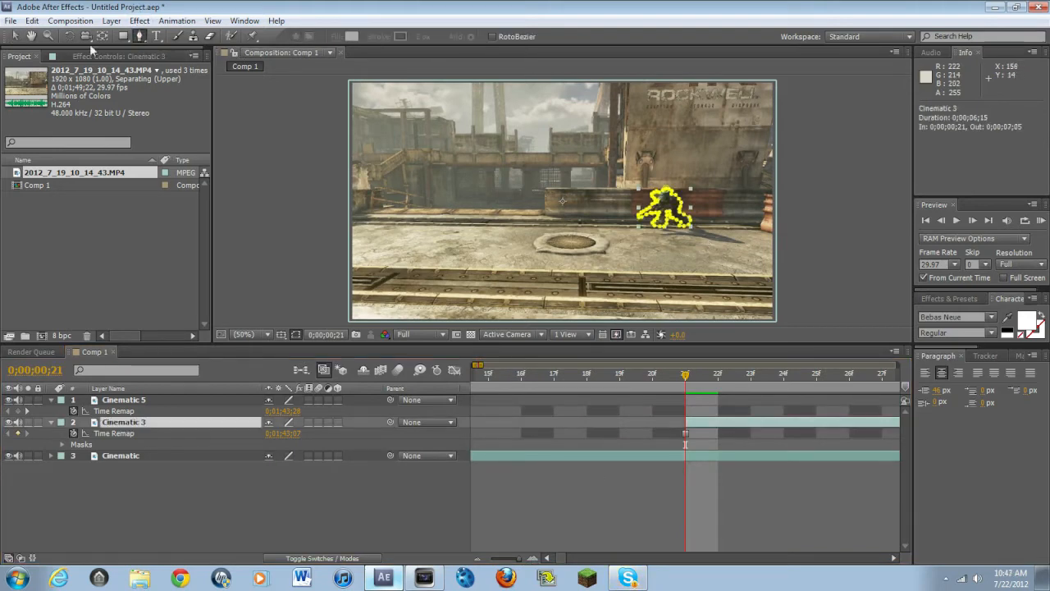
left_click(48, 36)
left_click(719, 244)
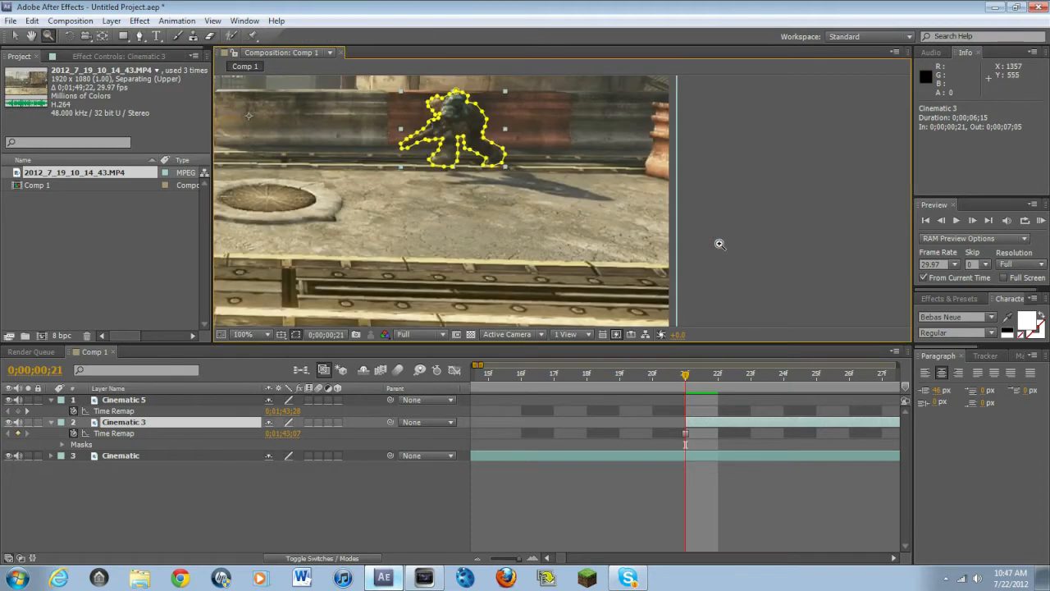
left_click(525, 184)
left_click(139, 37)
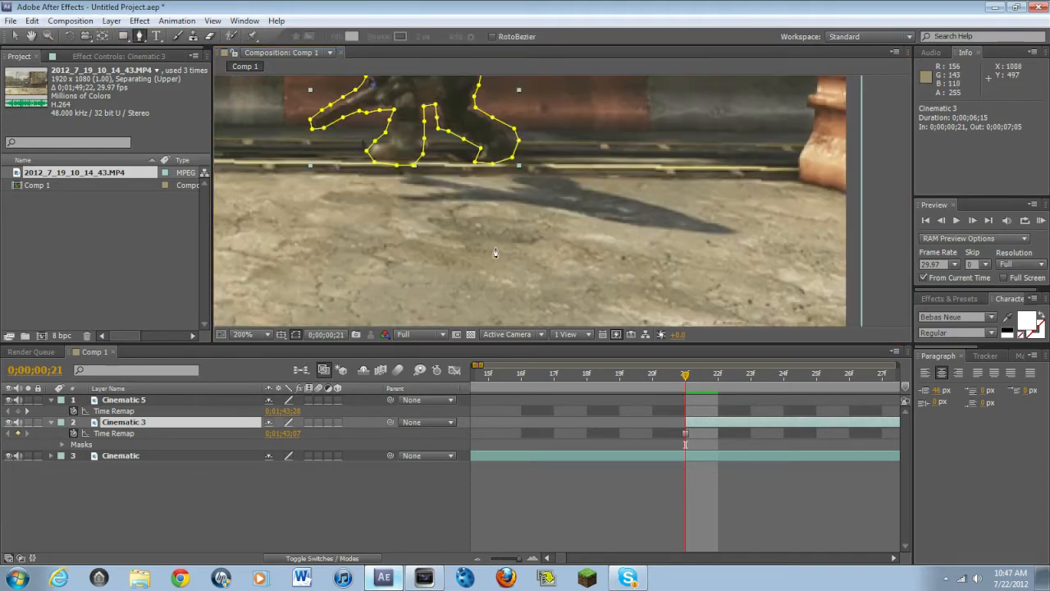
left_click(434, 177)
left_click(411, 174)
left_click(397, 182)
left_click(436, 188)
left_click(454, 190)
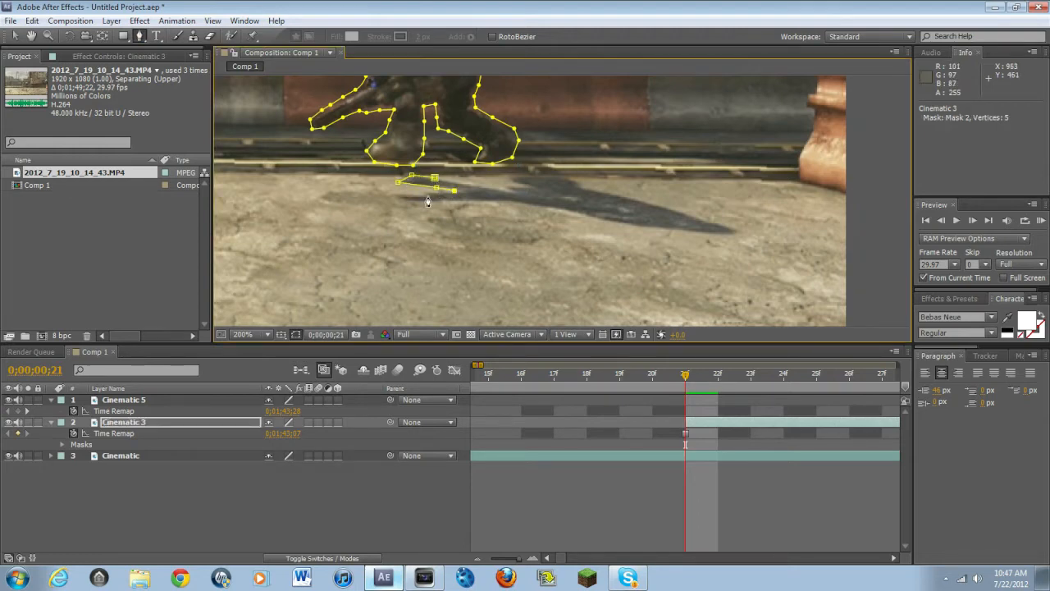
- Trace the shadow's lower prong and continue the mask along its lower edge to the far tip
left_click(423, 194)
left_click(396, 195)
left_click(412, 203)
left_click(435, 203)
left_click(464, 201)
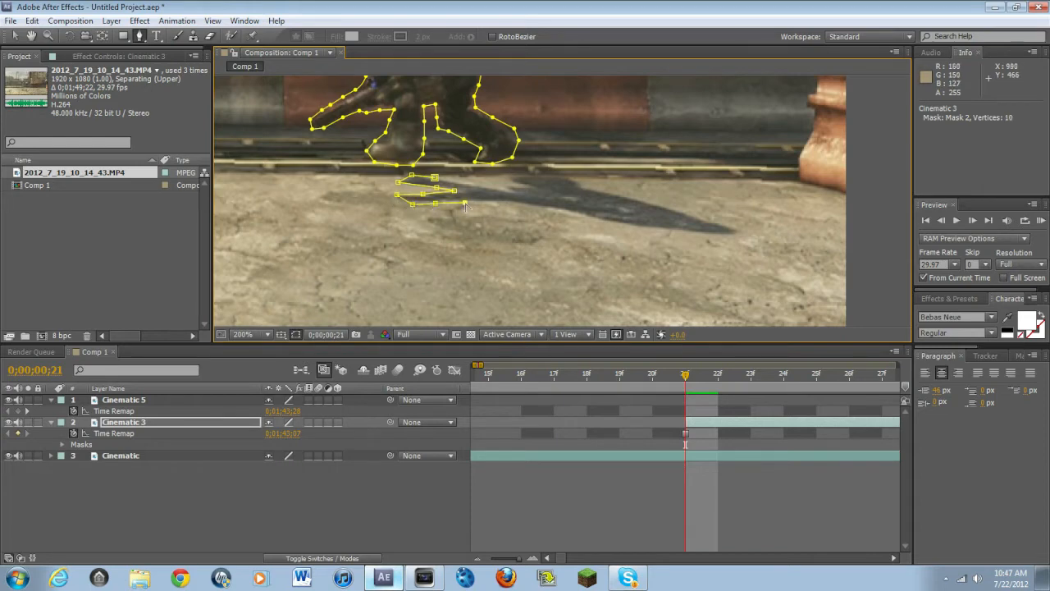
left_click(515, 206)
left_click(553, 209)
left_click(581, 214)
left_click(689, 235)
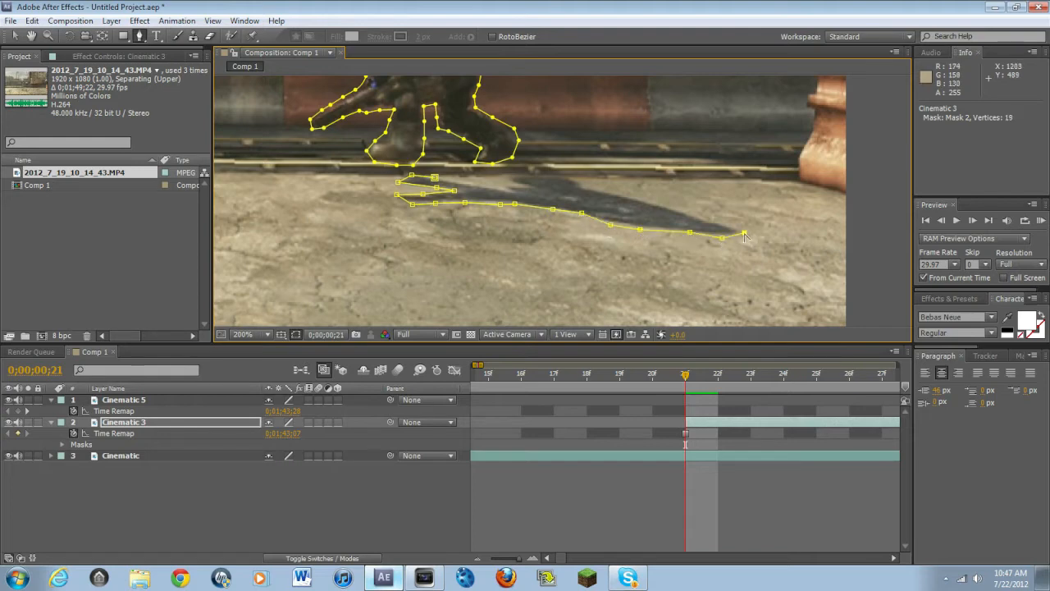
- Bring the shadow mask back from the far tip along the shadow's upper edge
left_click(726, 224)
left_click(703, 218)
left_click(673, 208)
left_click(648, 199)
left_click(626, 194)
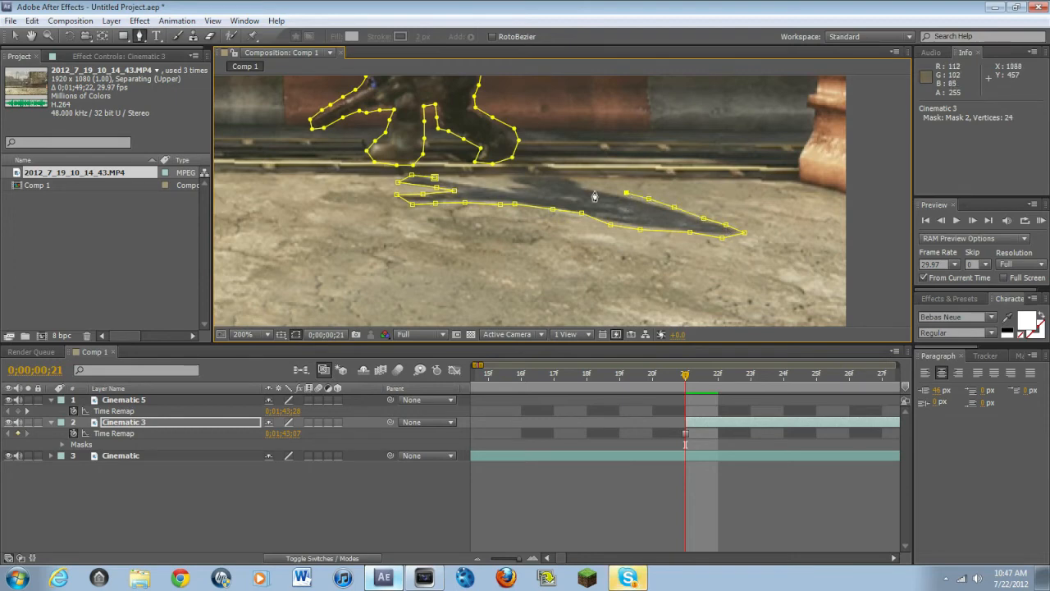
left_click(593, 189)
left_click(572, 176)
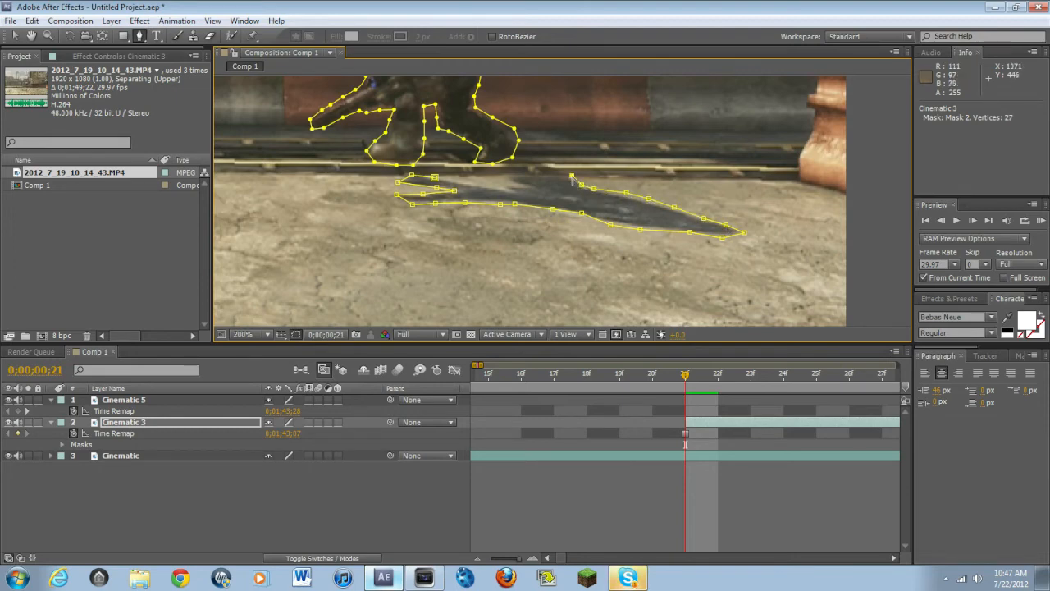
- Trace the notch in the shadow's upper edge near the feet and close the shadow mask
left_click(518, 174)
left_click(511, 180)
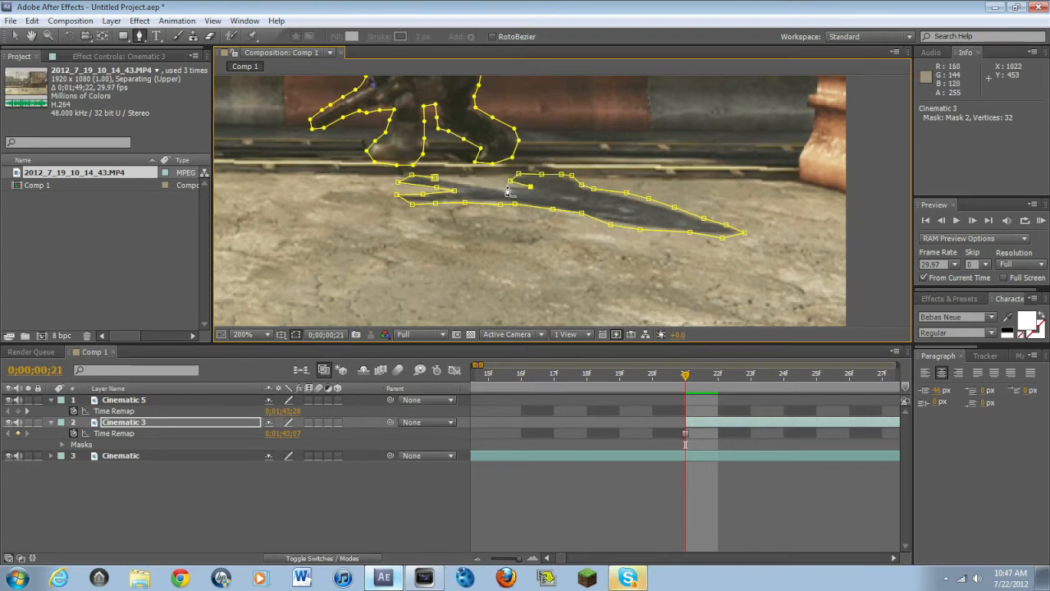
left_click(512, 196)
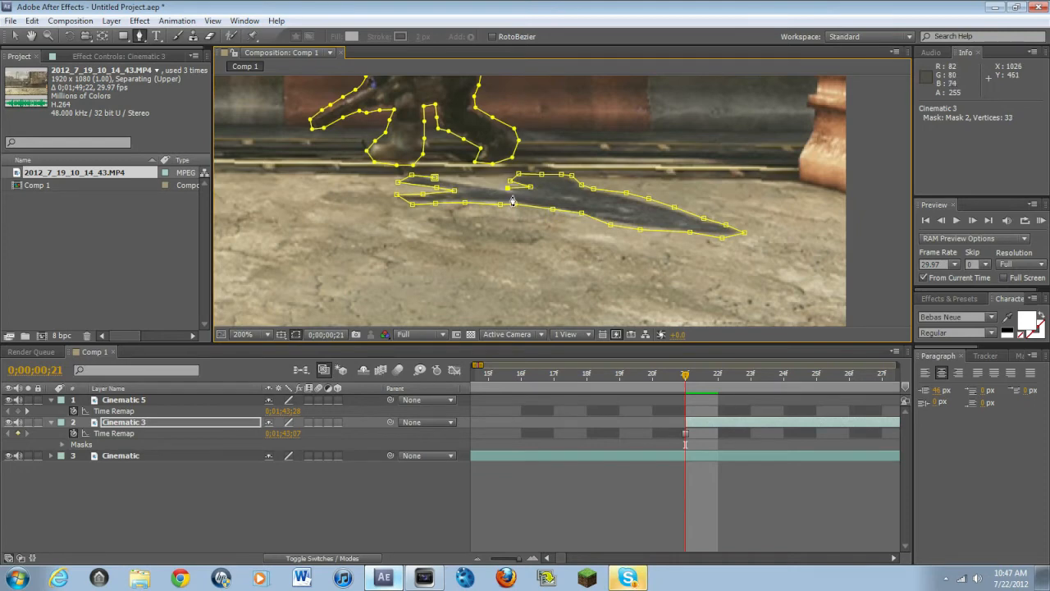
left_click(455, 190)
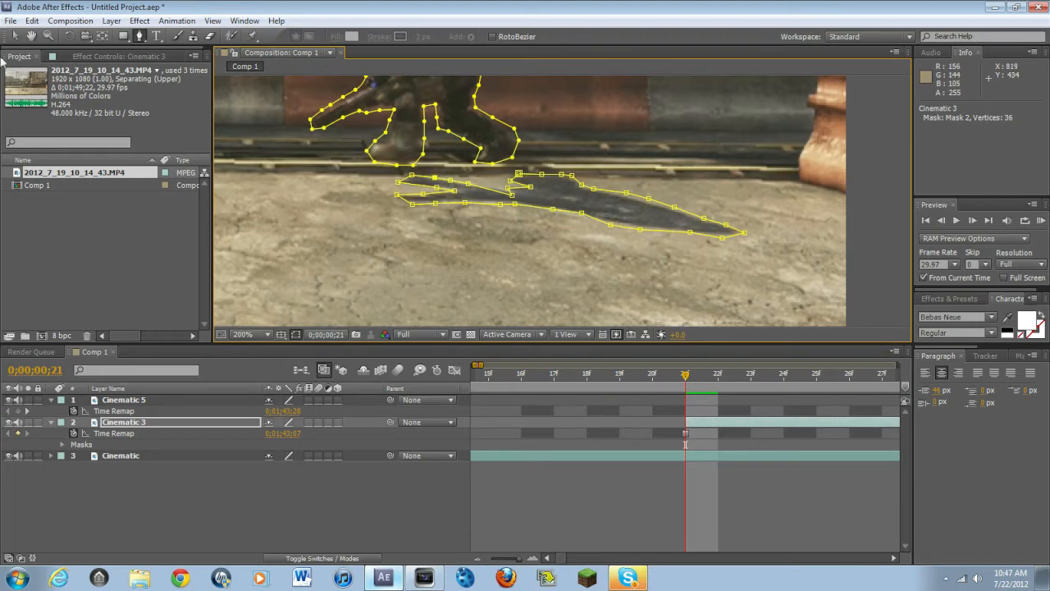
key("v")
scroll(499, 194, "down", 4)
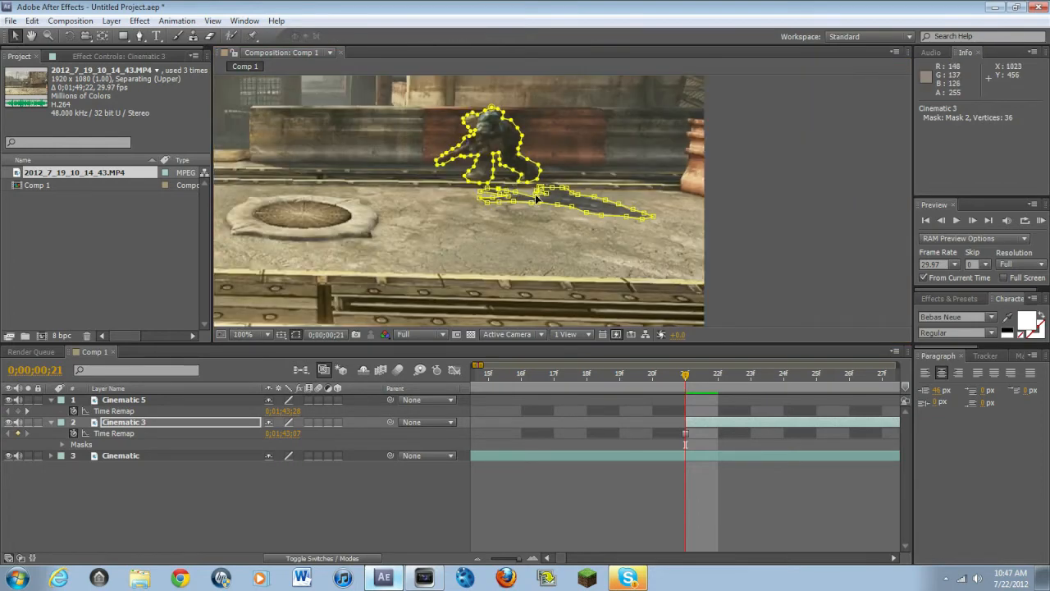
- Set the Mask Feather of Mask 2, the shadow mask on Cinematic 3, to 3 pixels
left_click(682, 215)
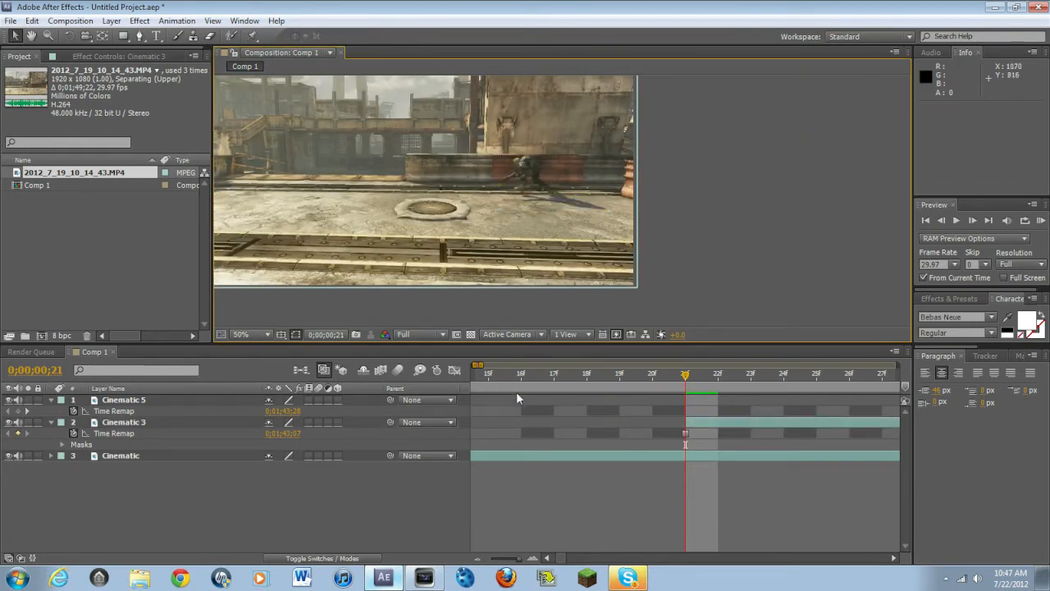
left_click(726, 424)
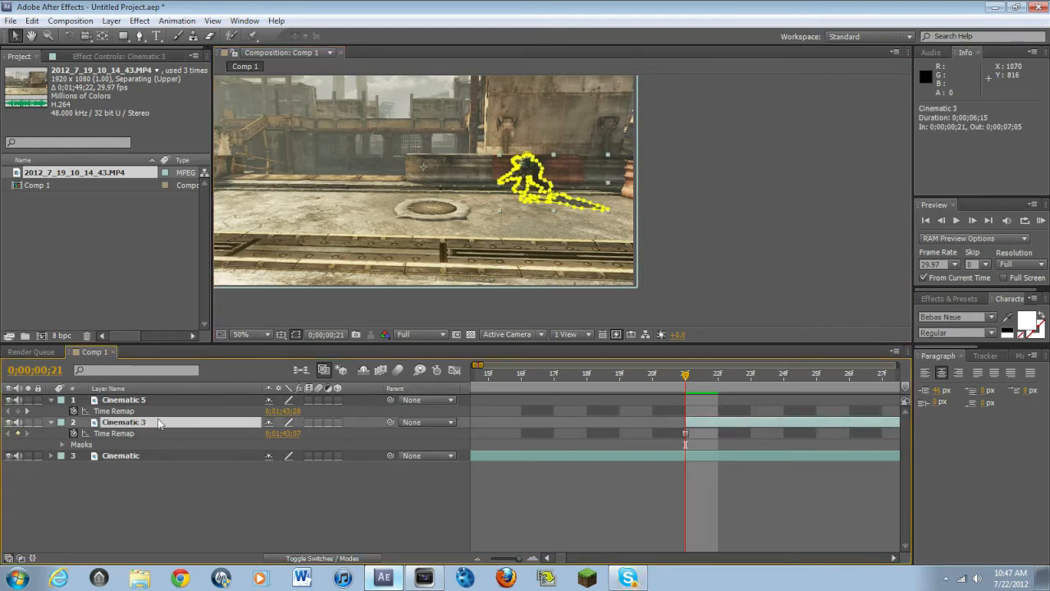
key("m")
left_click(74, 434)
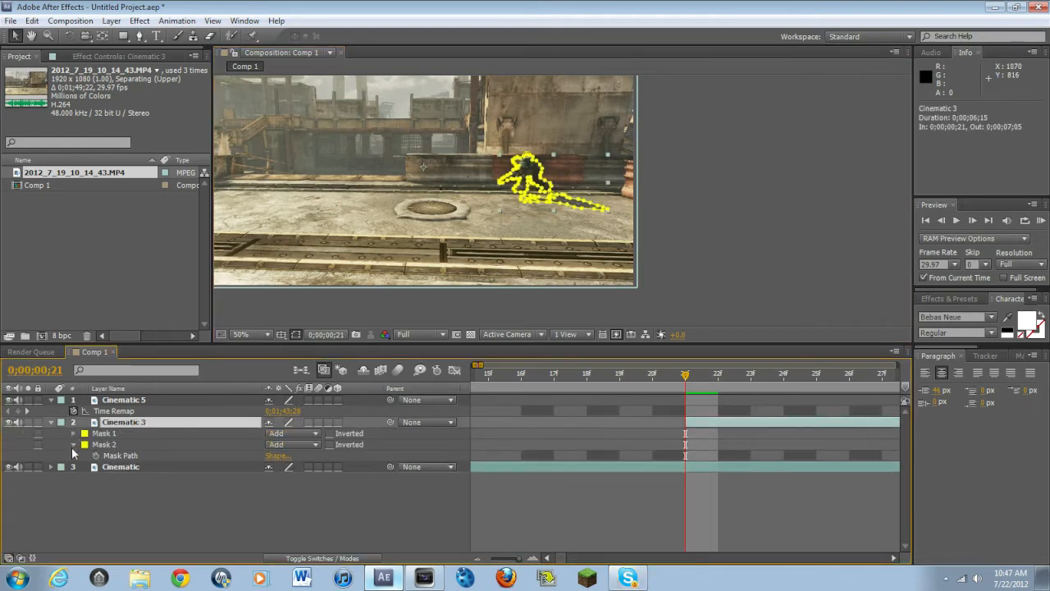
left_click(72, 448)
left_click(72, 448)
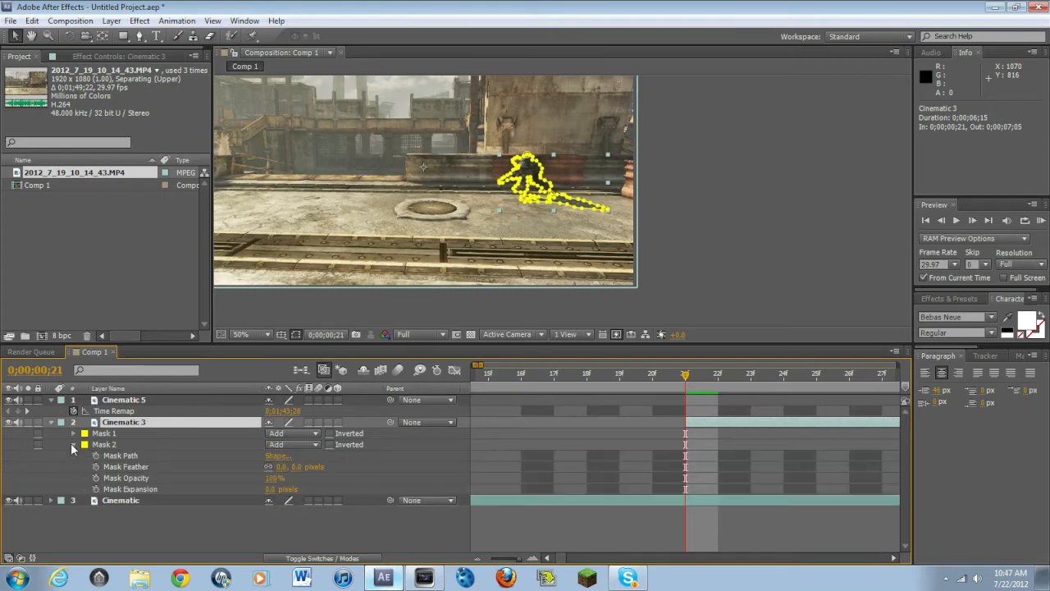
left_click(282, 466)
type("5")
key("Return")
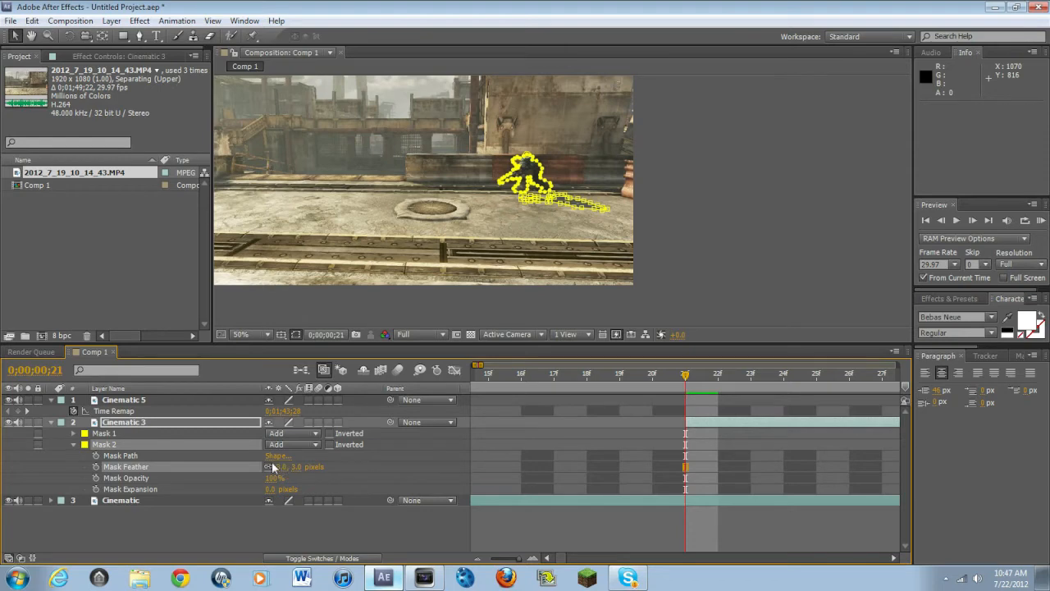
- Set the Mask Feather of Mask 1, the soldier mask on Cinematic 3, to 3 pixels and collapse the layer's properties
left_click(73, 434)
left_click(283, 455)
type("3")
key("Return")
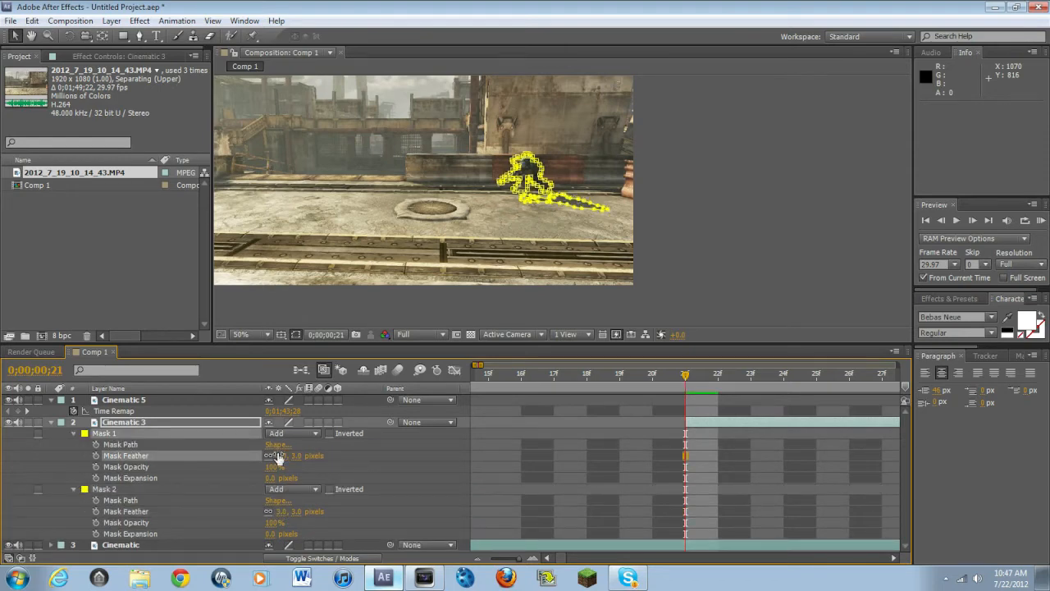
left_click(73, 433)
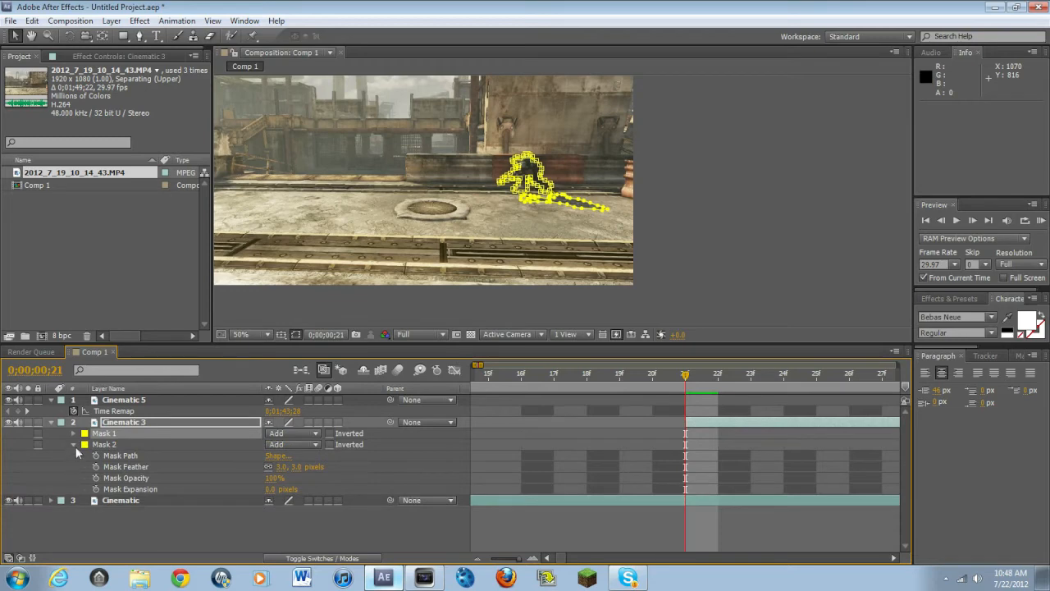
left_click(73, 444)
left_click(51, 422)
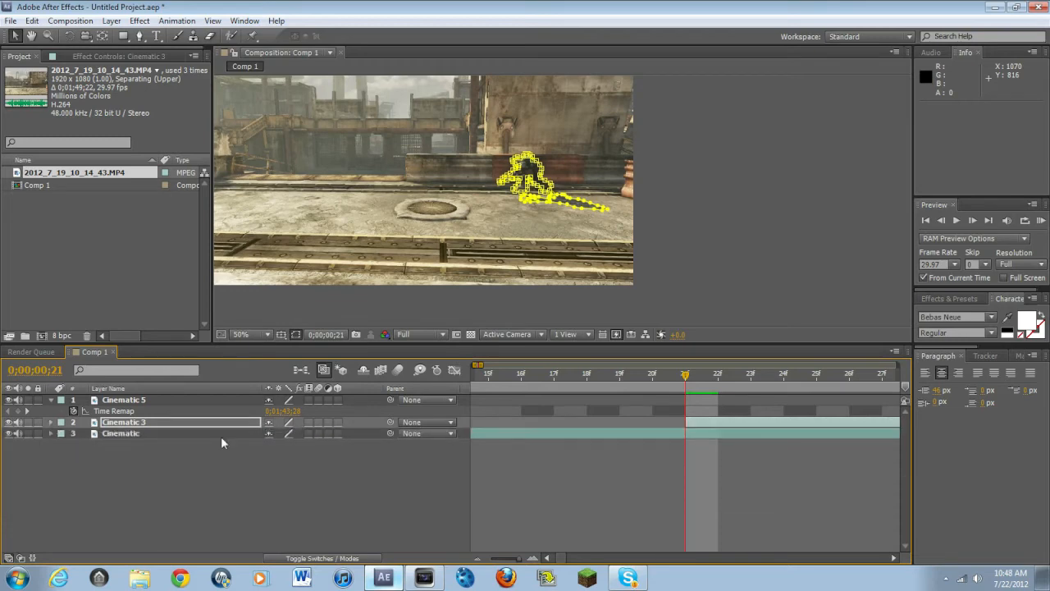
- Fit the whole composition in view and scrub past the Cinematic 3 freeze to check the masked clone
left_click(531, 557)
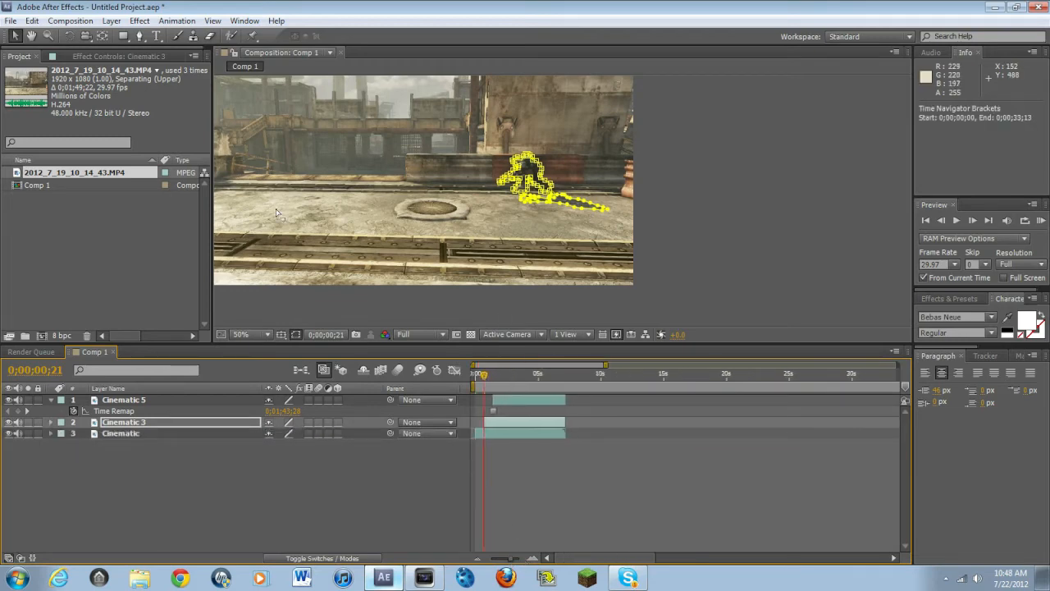
left_click(246, 334)
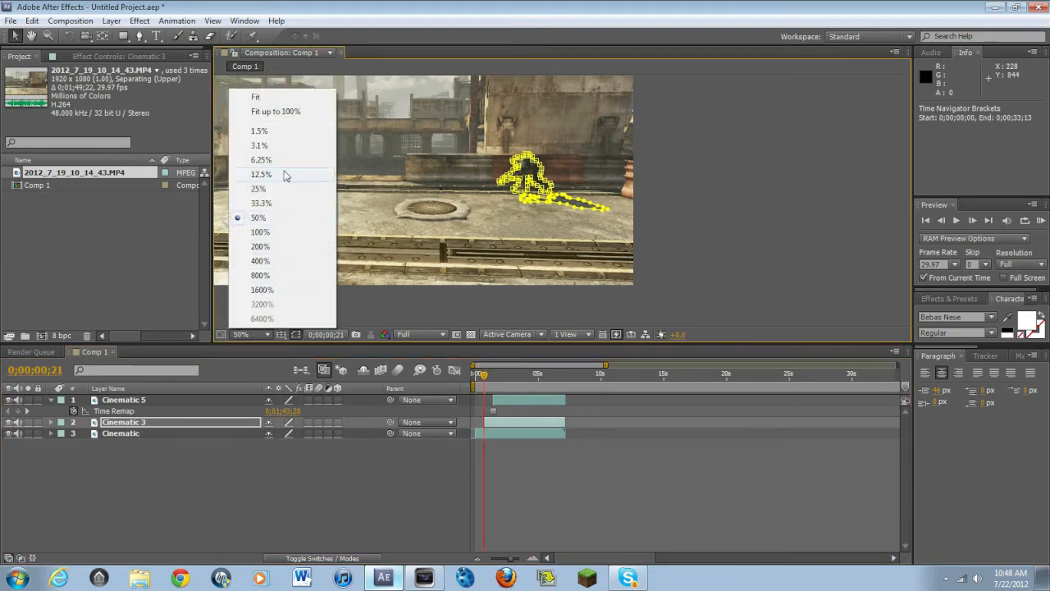
left_click(276, 111)
mouse_move(483, 374)
left_mouse_down()
mouse_move(468, 380)
mouse_move(484, 379)
left_mouse_up()
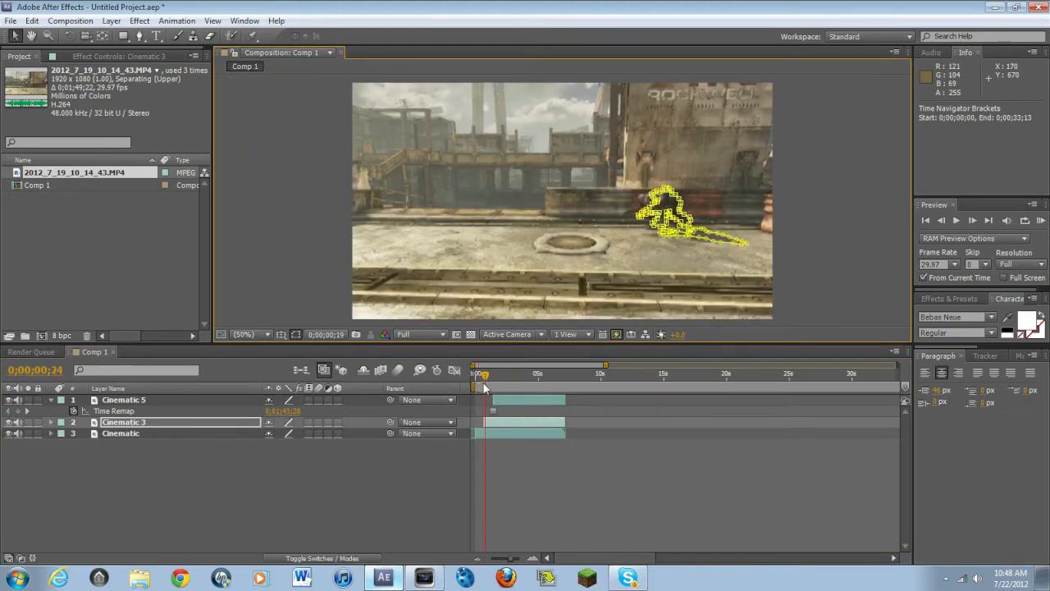
left_click(305, 274)
left_click_drag(485, 378, 495, 382)
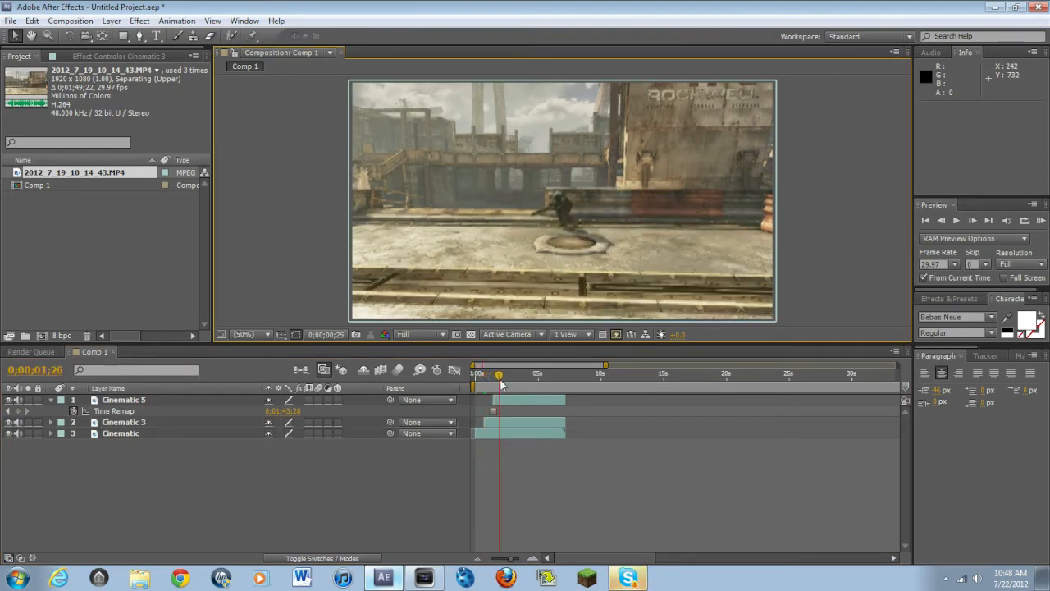
- Select Cinematic 5 and move the current time to its first frame at 0;00;01;12
left_click(497, 401)
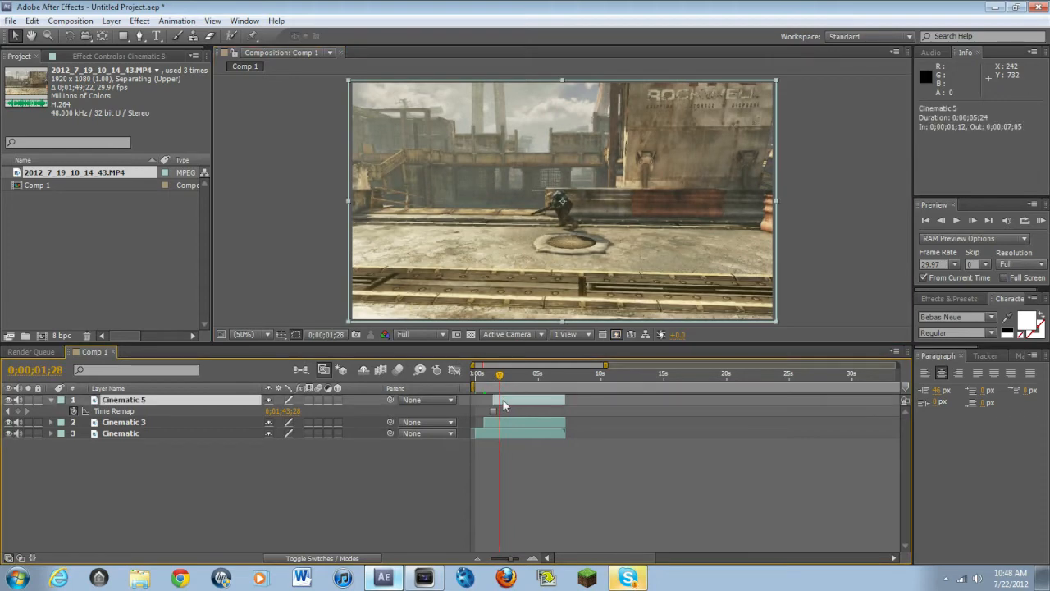
left_click_drag(497, 377, 492, 379)
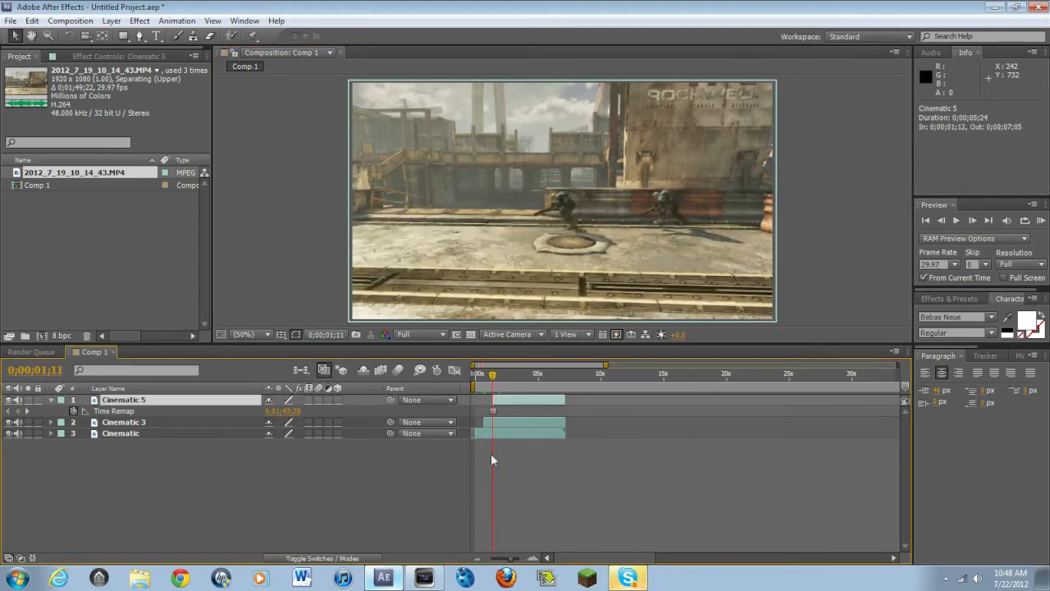
left_click_drag(517, 563, 531, 561)
left_click(721, 379)
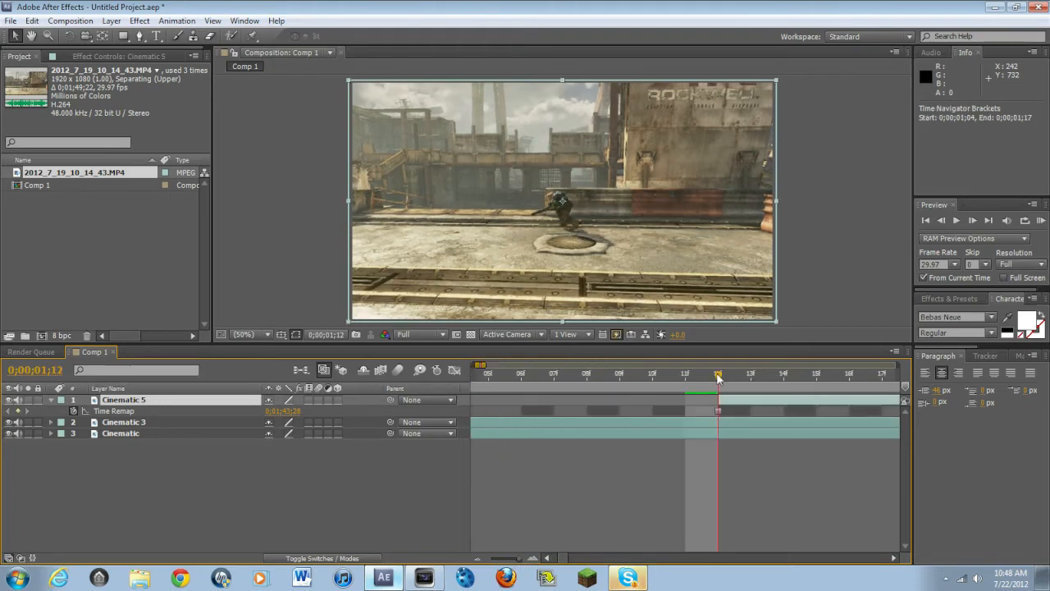
- Start a Pen mask on Cinematic 5 at the back of the soldier's head and trace forward over the helmet
left_click(48, 36)
left_click(580, 220)
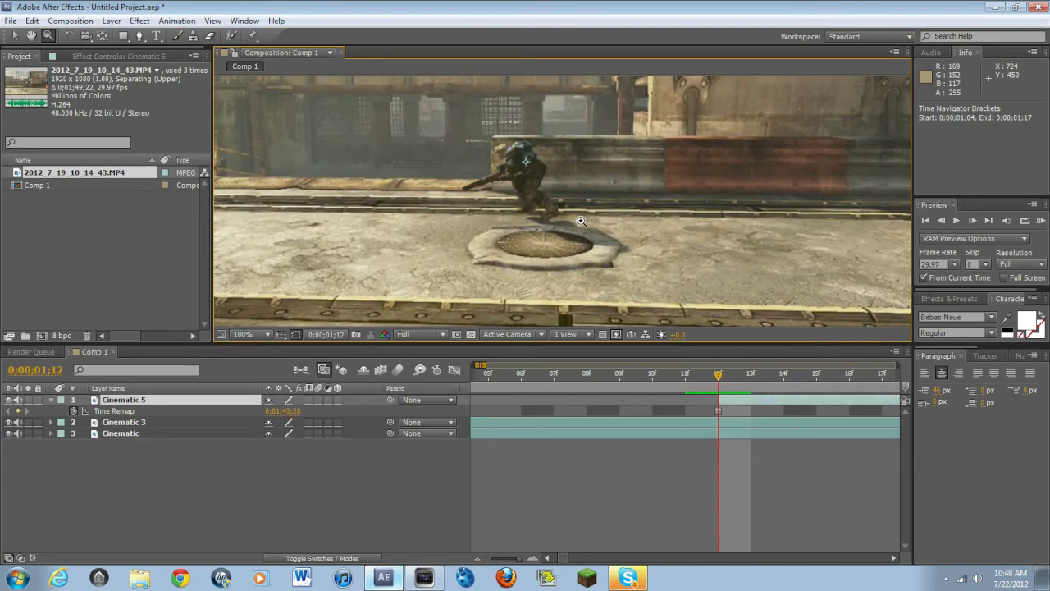
left_click(529, 172)
left_click(140, 36)
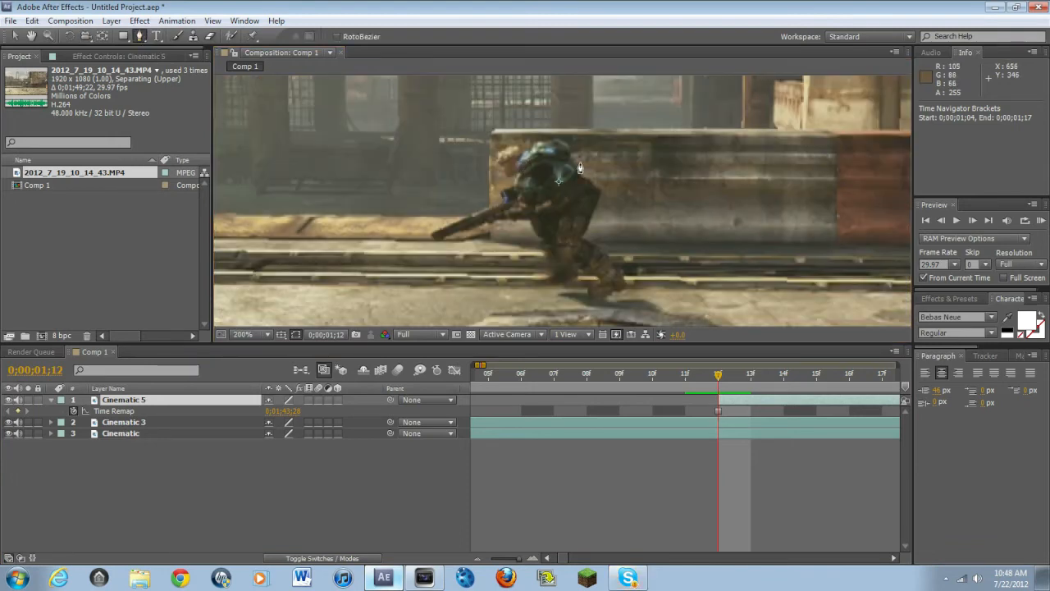
left_click(579, 162)
left_click(565, 140)
left_click(551, 142)
left_click(534, 143)
left_click(524, 145)
left_click(513, 145)
left_click(501, 149)
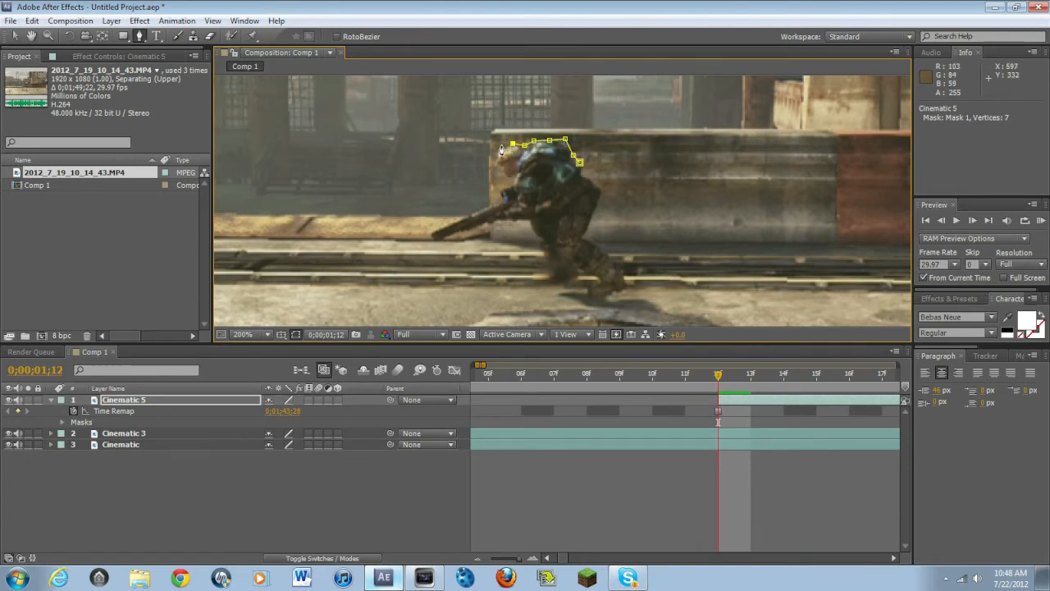
- Continue the mask down the front of the soldier's head and along the rifle's upper edge to the muzzle
left_click(495, 165)
left_click(500, 174)
left_click(516, 176)
left_click(509, 185)
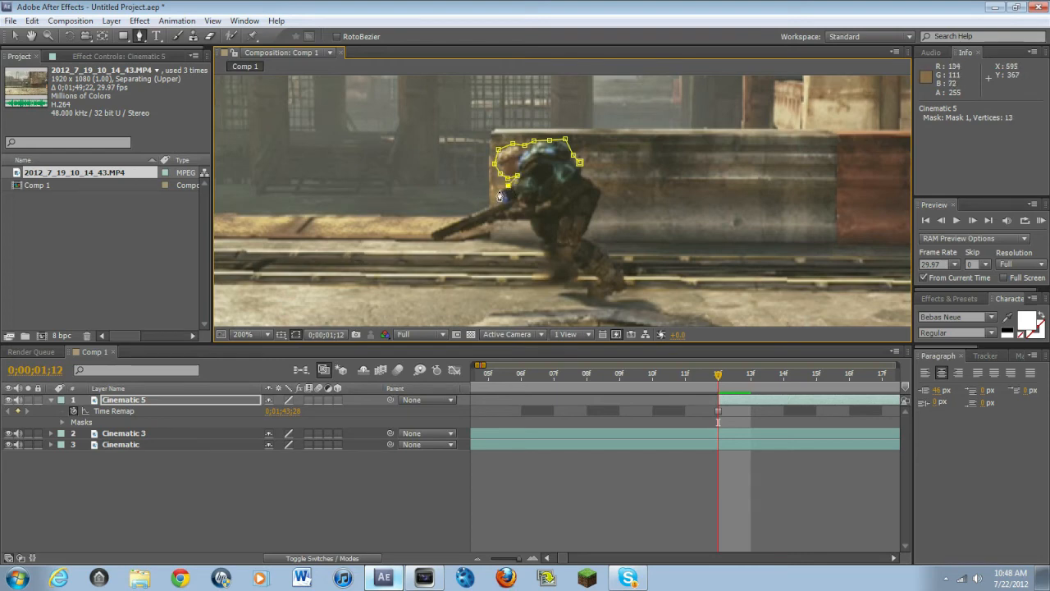
left_click(481, 210)
left_click(471, 212)
left_click(444, 227)
left_click(435, 232)
left_click(426, 238)
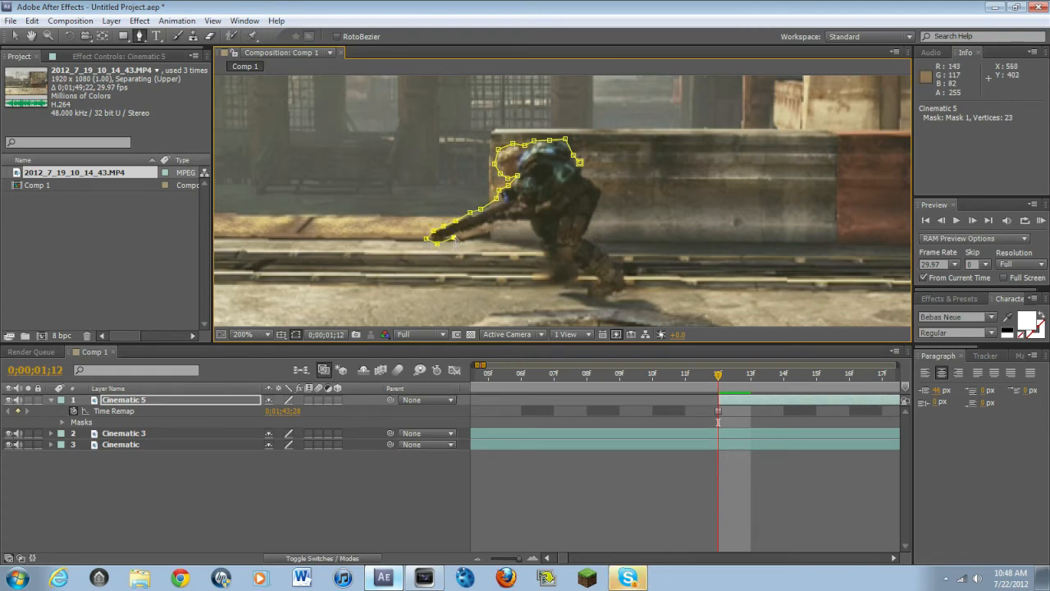
- Trace back along the rifle's underside to the body, down the front leg and under the front foot
left_click(467, 232)
left_click(481, 228)
left_click(495, 224)
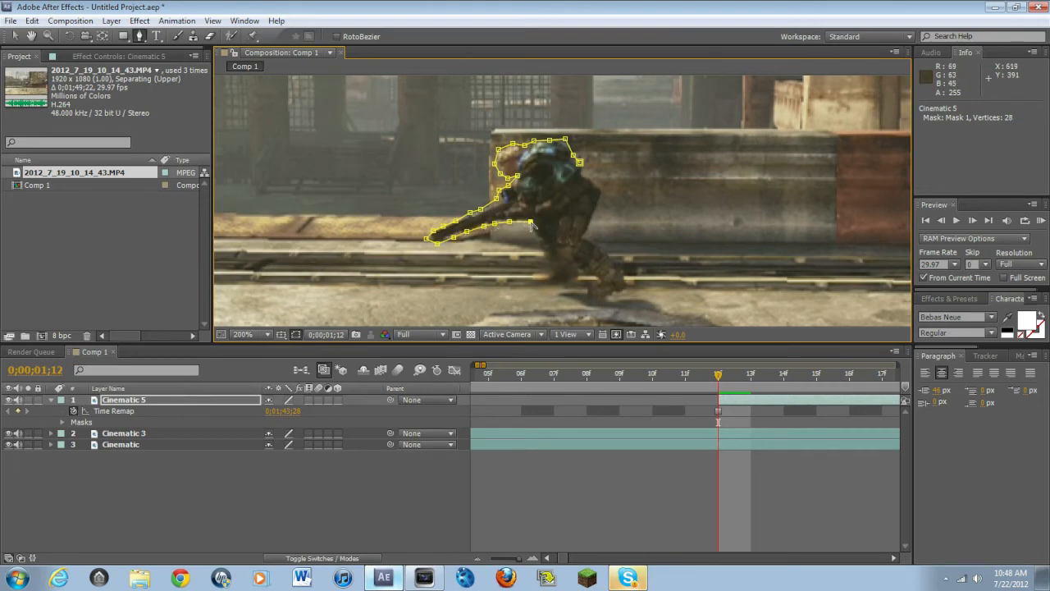
left_click(539, 242)
left_click(540, 287)
left_click(553, 286)
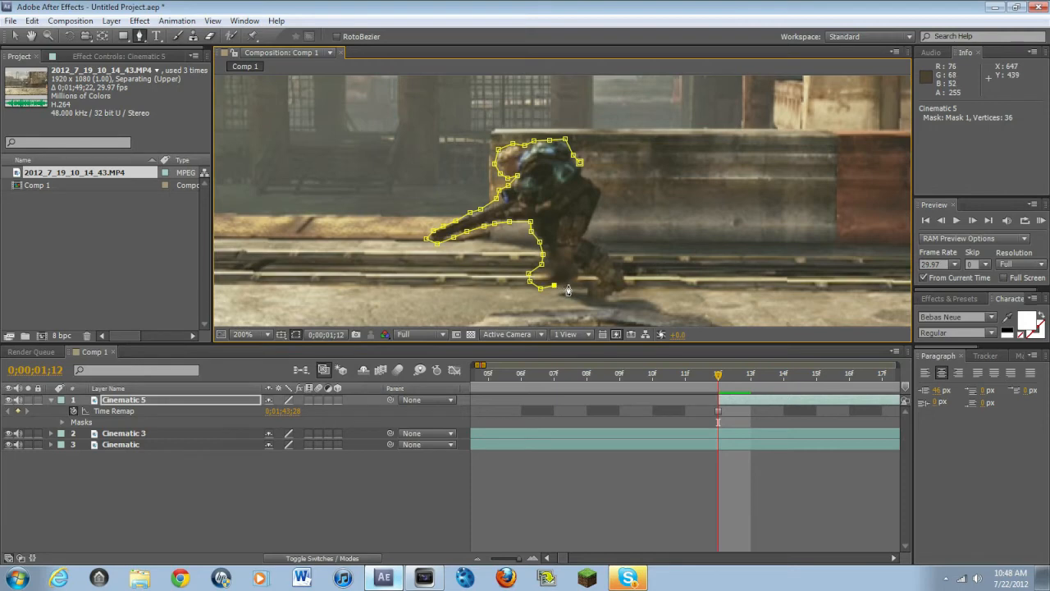
- Trace the gap between the soldier's feet and carry the mask around the rear foot to the heel
left_click(570, 284)
left_click(579, 270)
left_click(591, 274)
left_click(594, 282)
left_click(585, 291)
left_click(601, 293)
left_click(615, 293)
left_click(628, 283)
left_click(624, 273)
- Trace up the soldier's rear leg and back and close the mask at its starting point behind the head
left_click(610, 255)
left_click(589, 237)
left_click(594, 222)
left_click(600, 208)
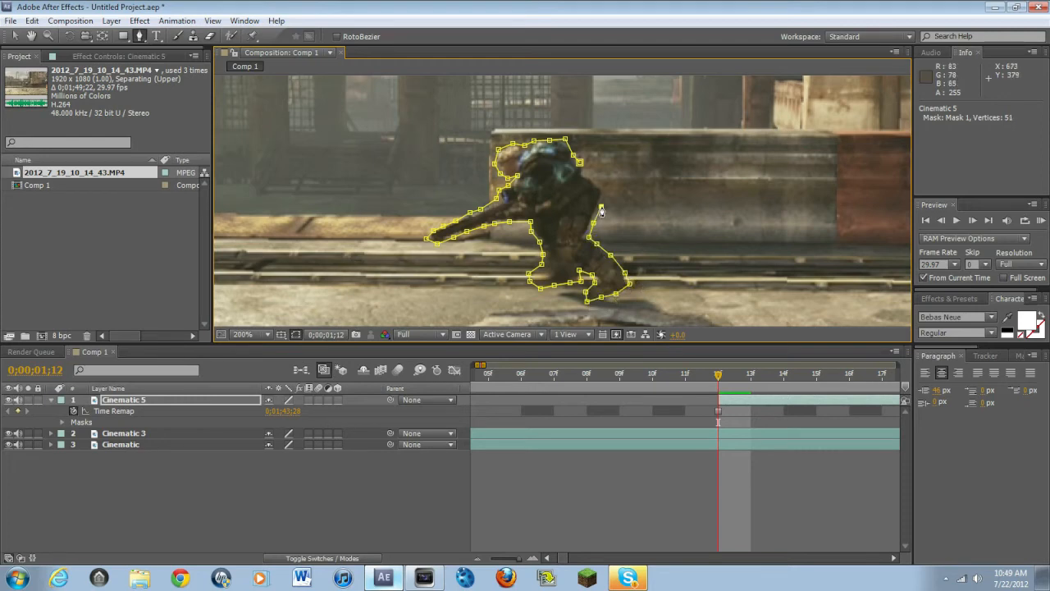
left_click(607, 187)
left_click(596, 178)
left_click(579, 162)
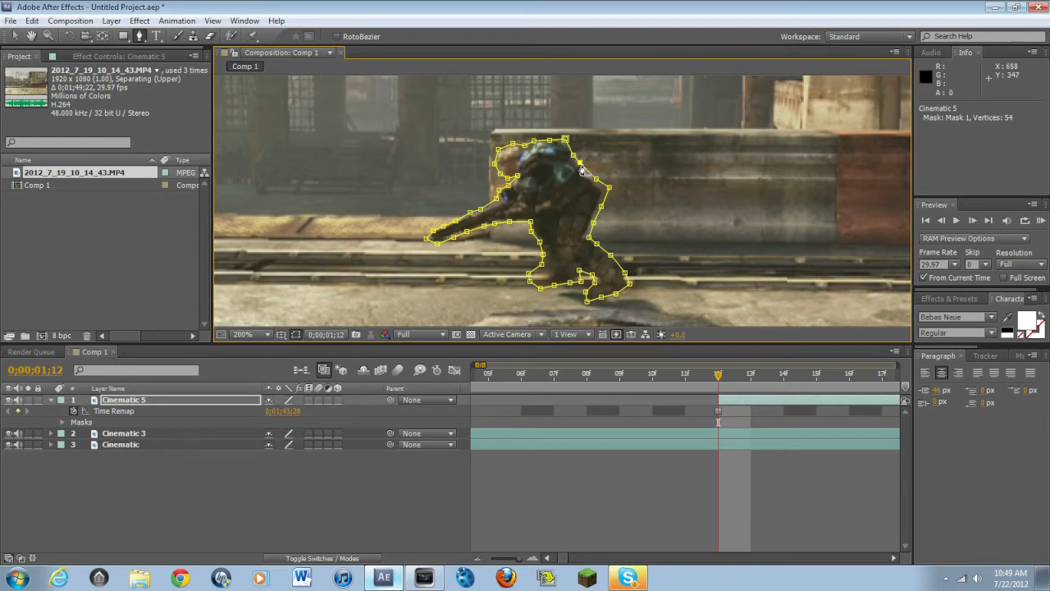
- Set the Mask Feather of Mask 1 on Cinematic 5 to 3 pixels
left_click(185, 402)
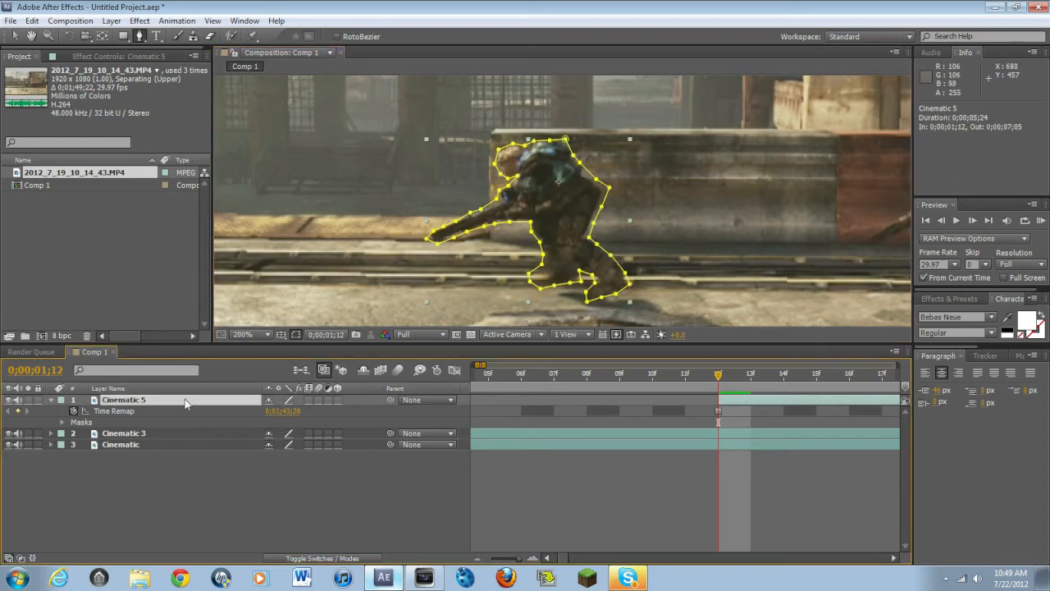
key("m")
left_click(74, 411)
left_click(74, 411)
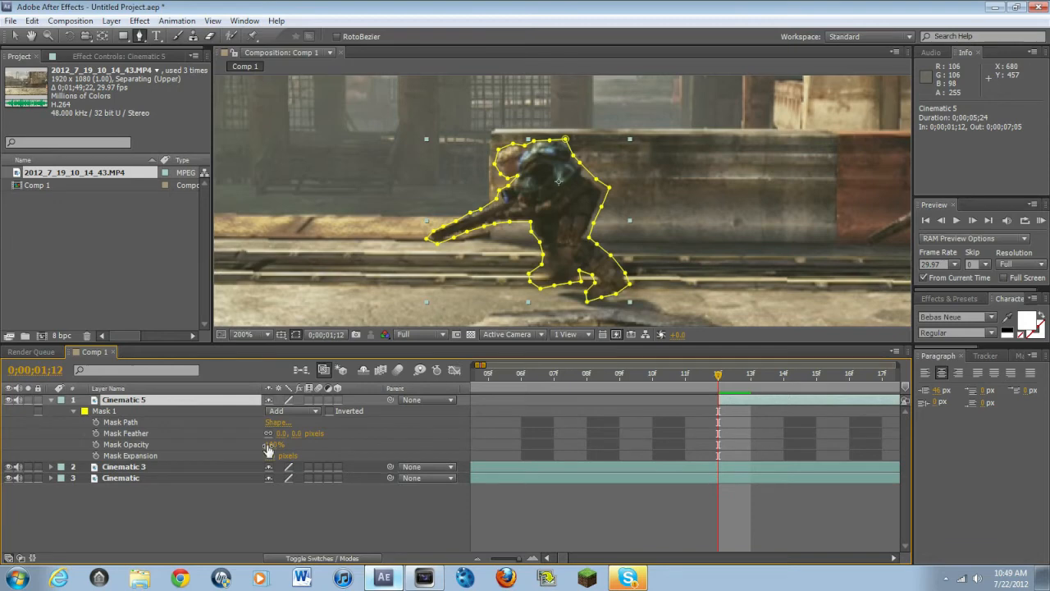
left_click(285, 433)
type("3")
key("Return")
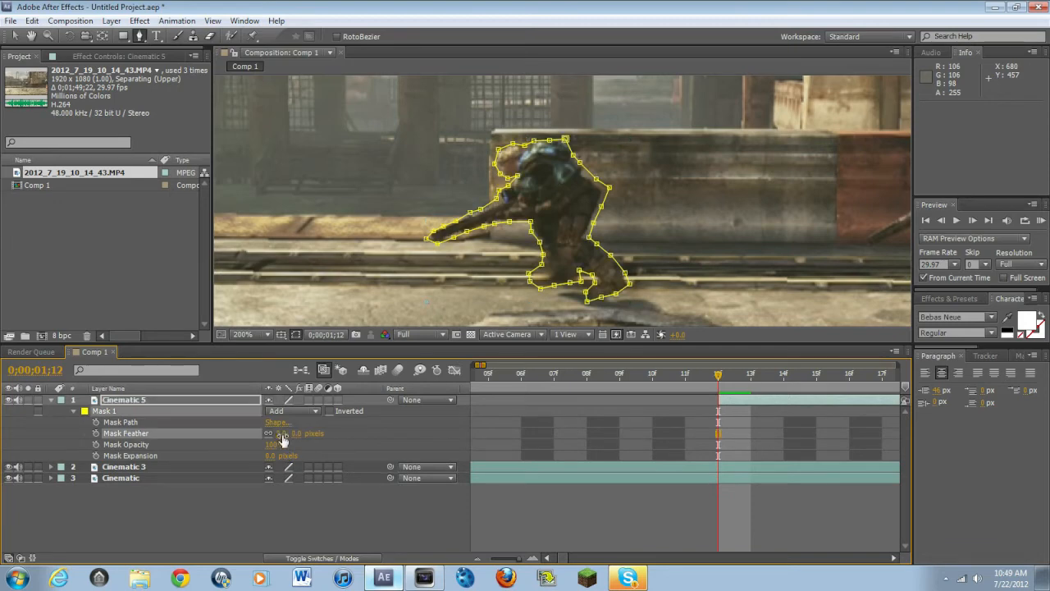
left_click(202, 402)
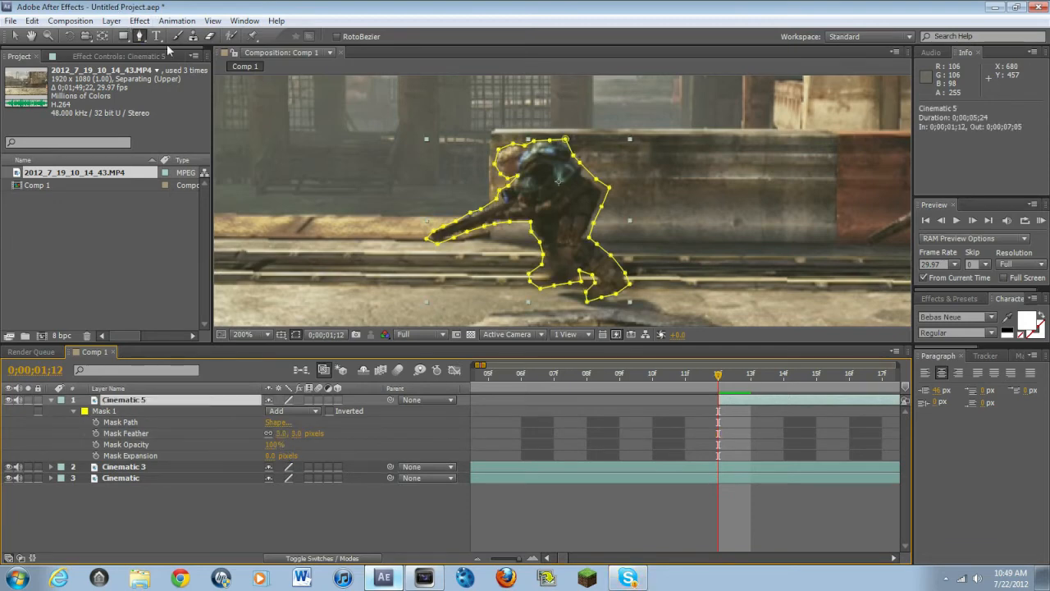
key("comma")
key("v")
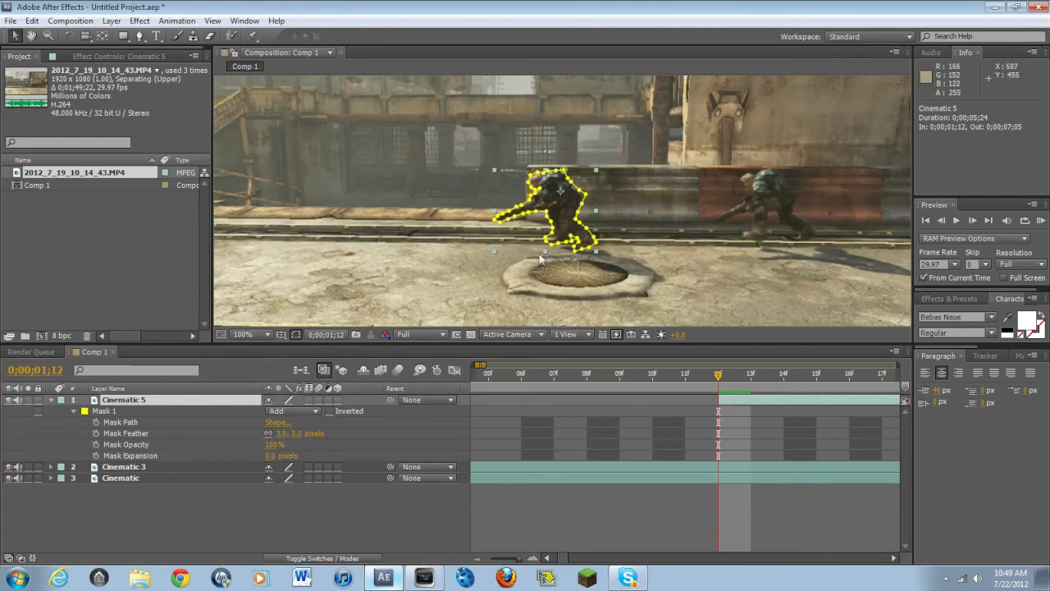
left_click(661, 263)
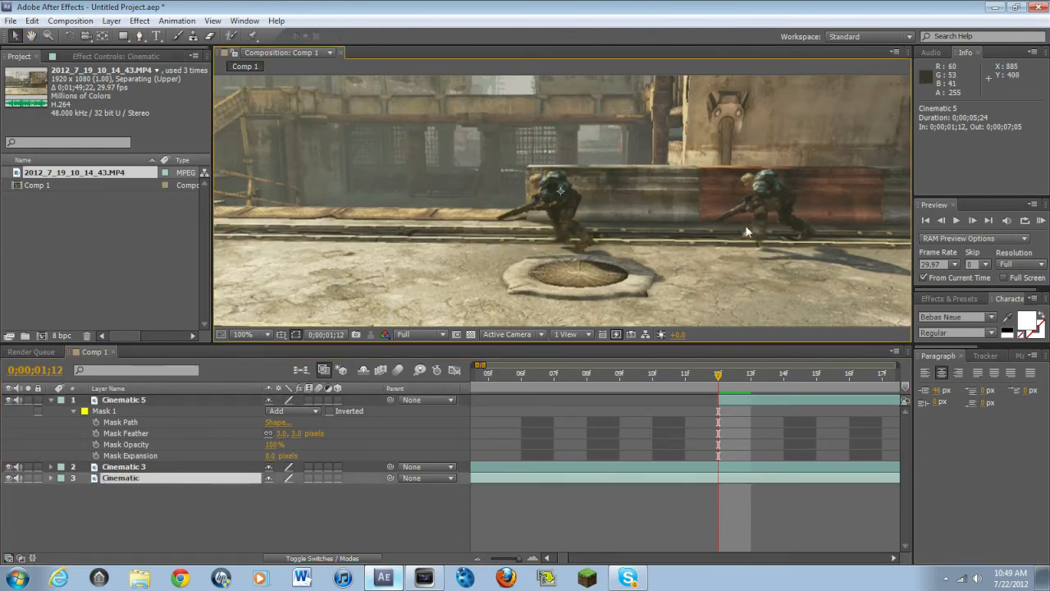
left_click(140, 36)
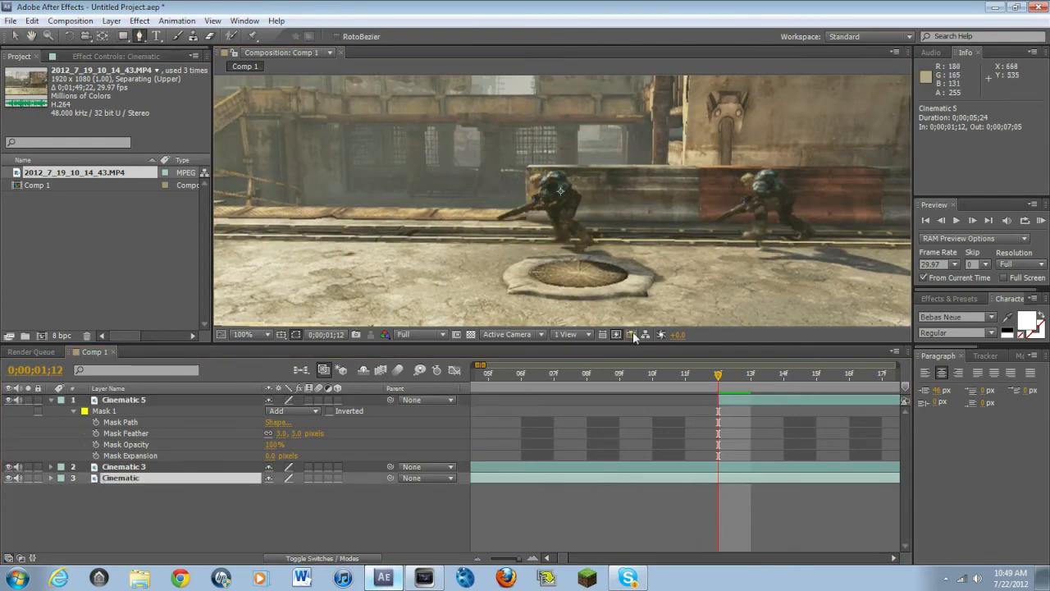
key("period")
left_click(49, 36)
left_click(629, 308)
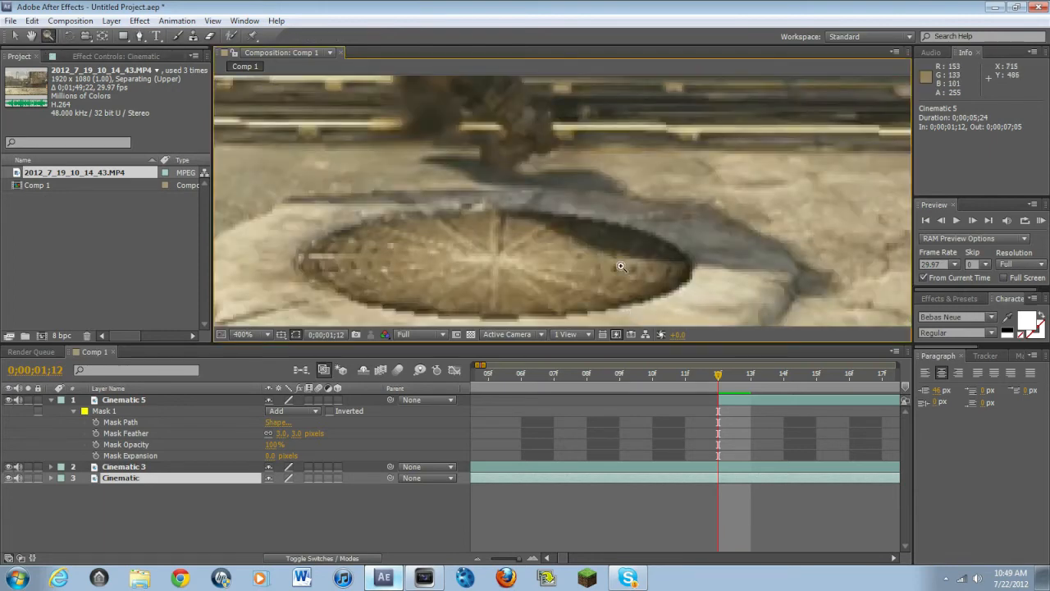
scroll(601, 218, "down", 2)
scroll(600, 217, "up", 1)
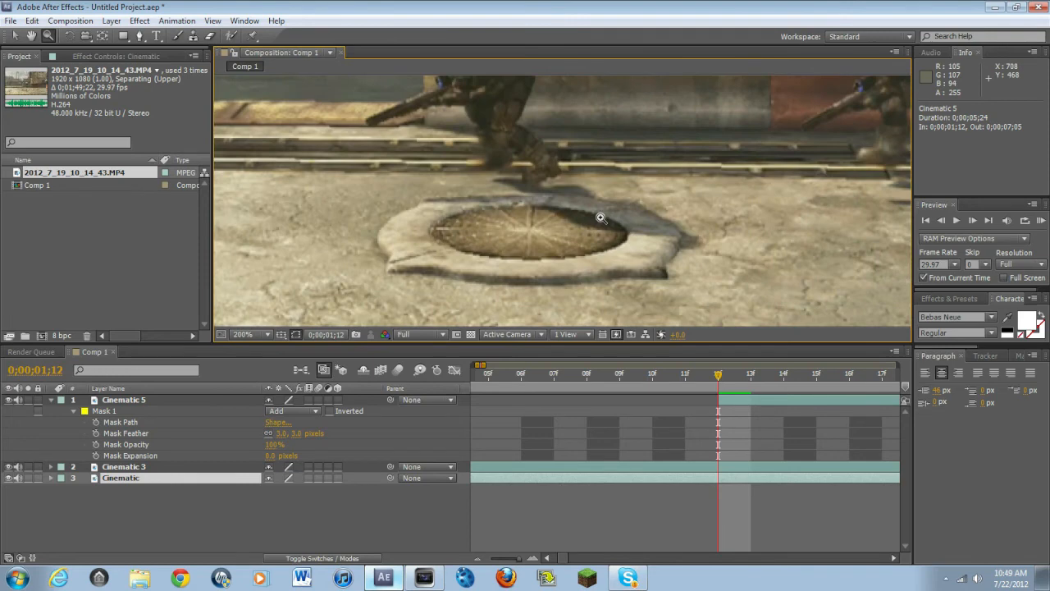
left_click(138, 37)
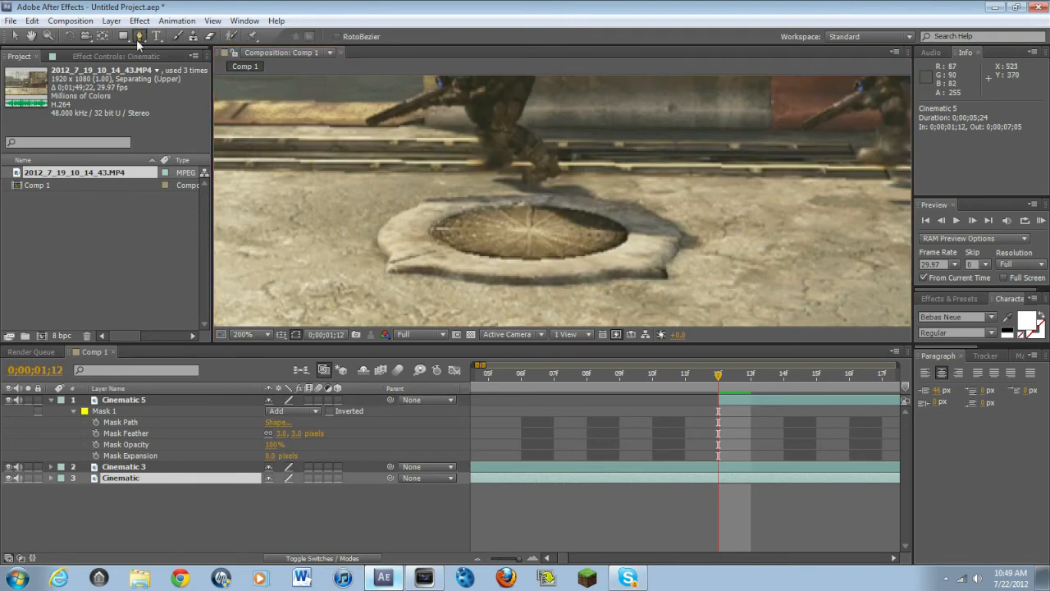
left_click(519, 178)
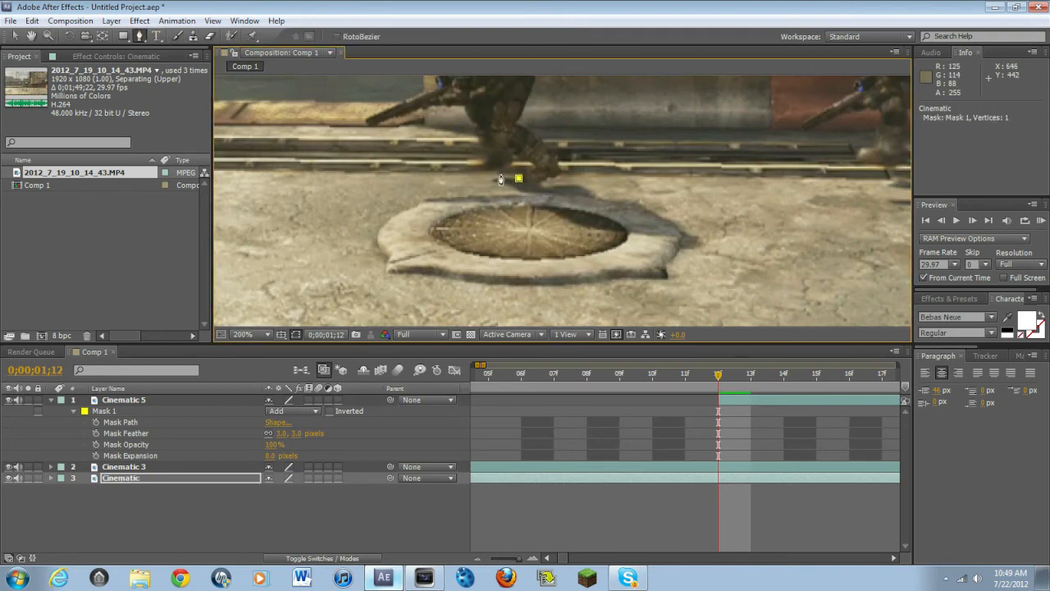
left_click(31, 21)
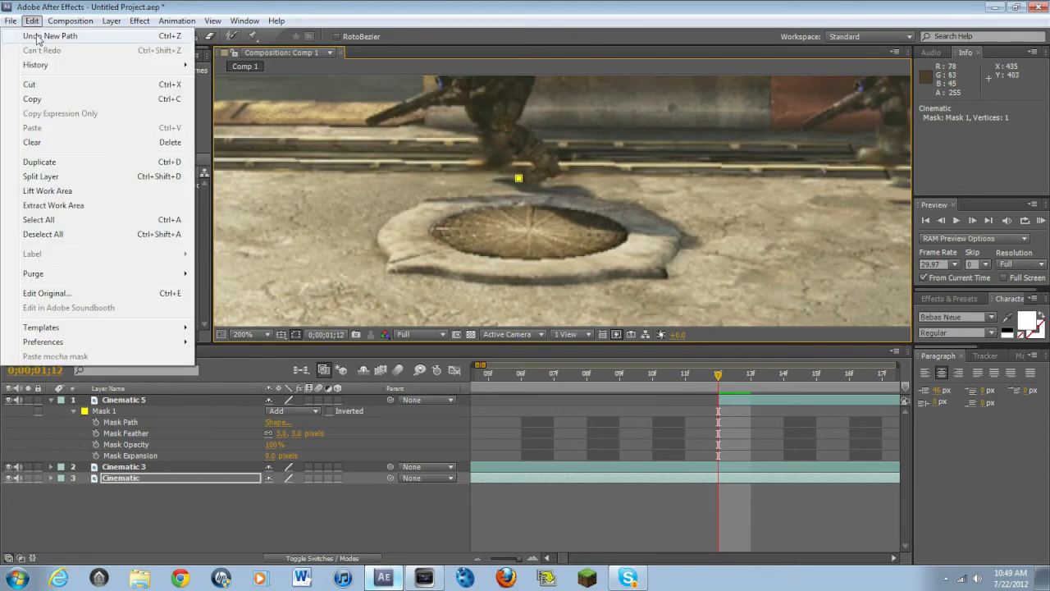
left_click(37, 36)
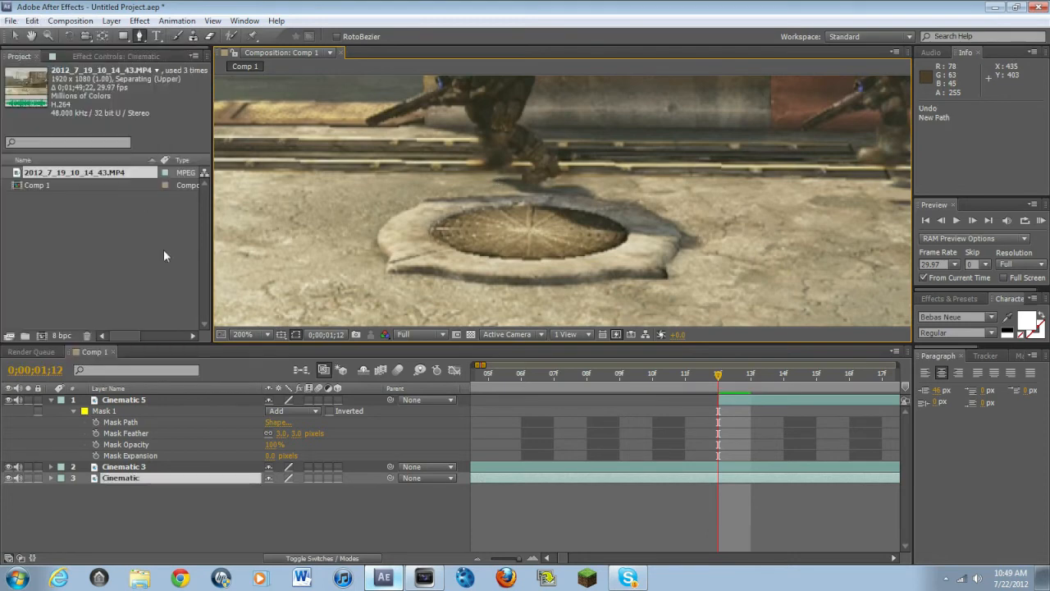
- Start a second mask on Cinematic 5 below the soldier's feet and trace the shadow's upper edge to its front tip
left_click(143, 399)
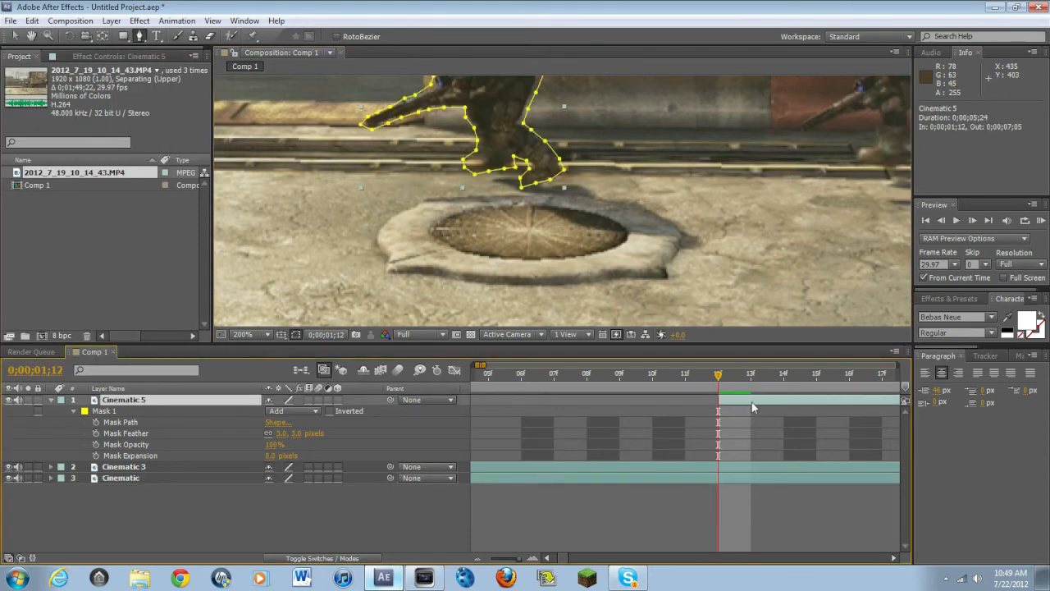
left_click(505, 178)
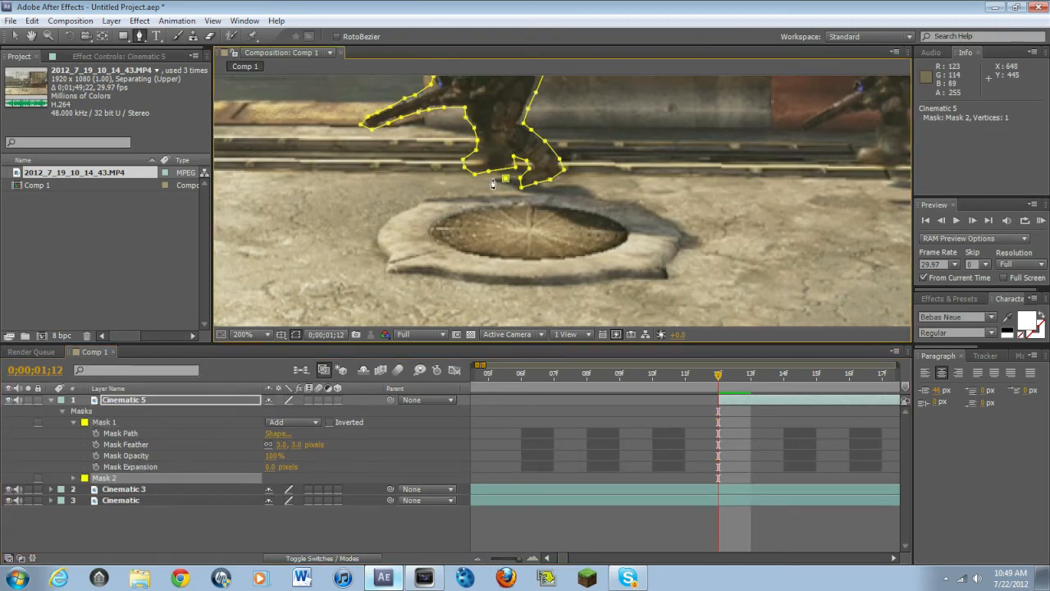
left_click(502, 188)
left_click(514, 188)
left_click(502, 188, "ctrl")
left_click(499, 193)
left_click(461, 194)
left_click(436, 197)
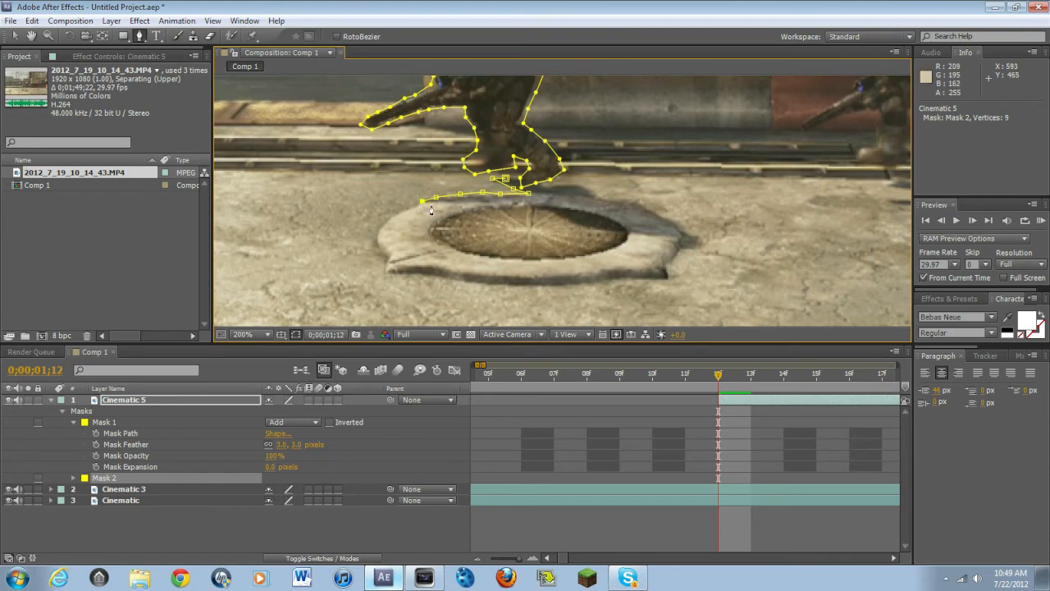
- Trace the shadow's lower edge back across the manhole cover to the shadow's far tip on the concrete
left_click(463, 205)
left_click(496, 209)
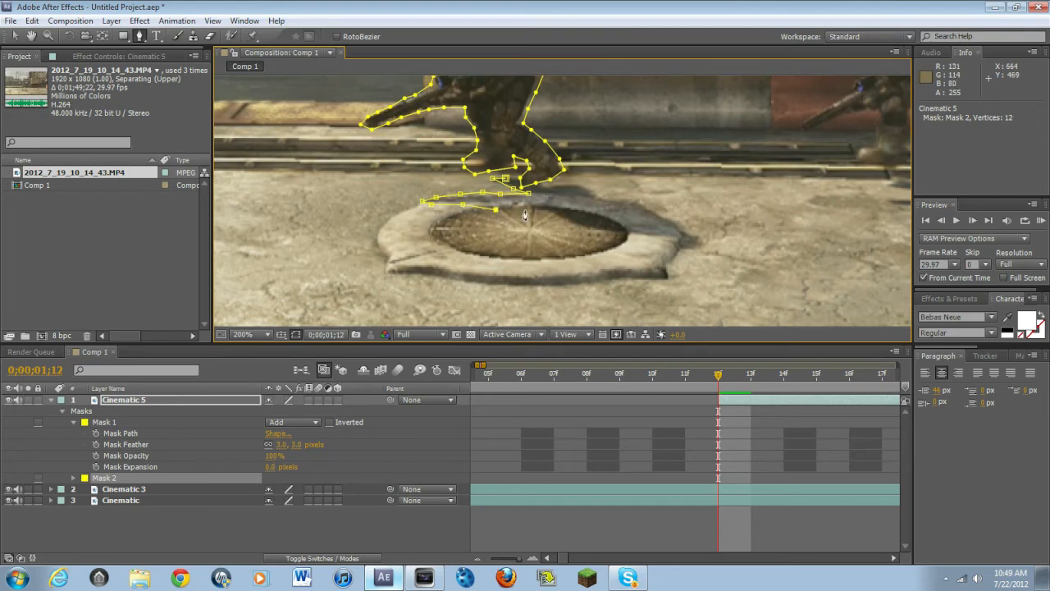
left_click(586, 234)
left_click(603, 234)
left_click(638, 237)
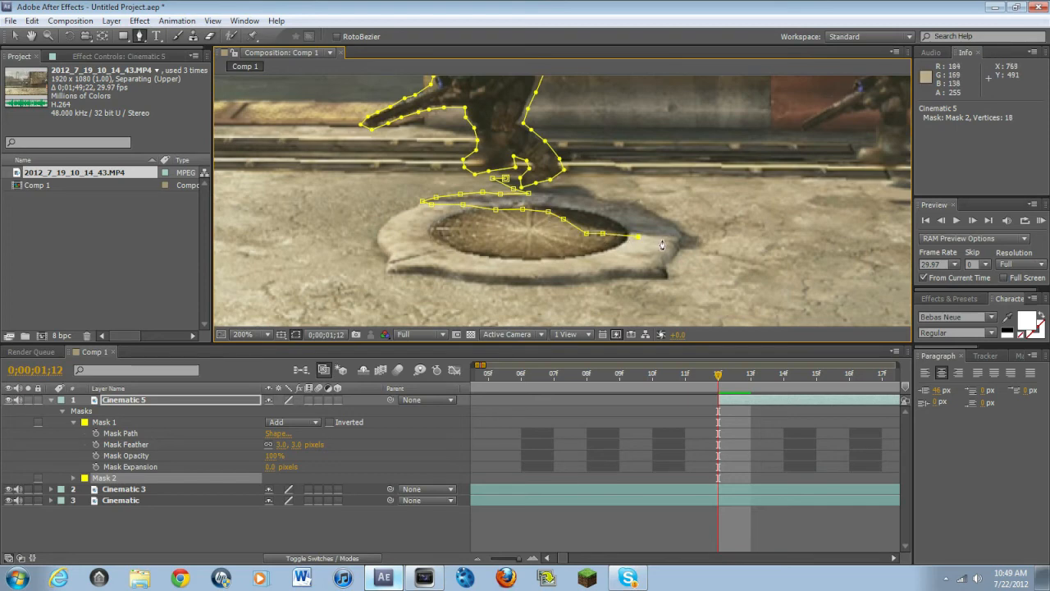
left_click(691, 252)
- Trace the shadow's upper edge from the far tip back to the rear foot and close the mask at its starting point
left_click(643, 205)
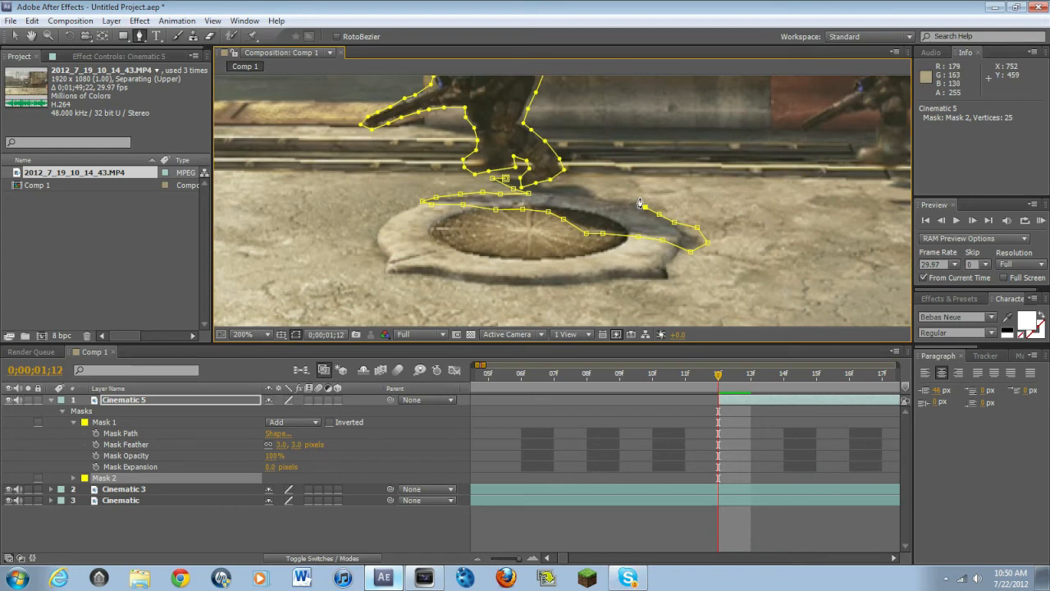
left_click(624, 198)
left_click(596, 193)
left_click(582, 182)
left_click(564, 179)
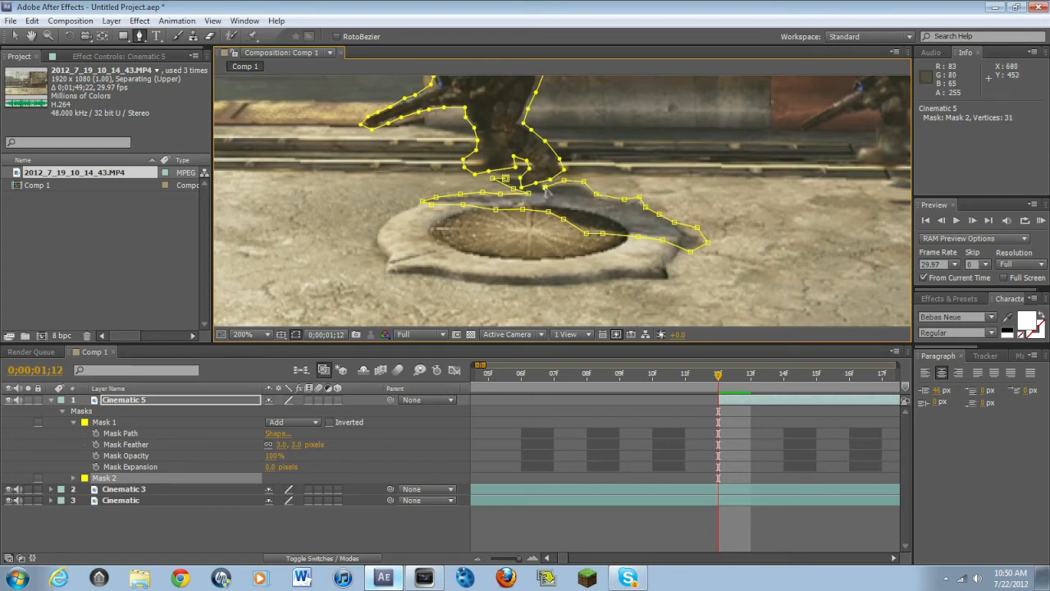
left_click(505, 179)
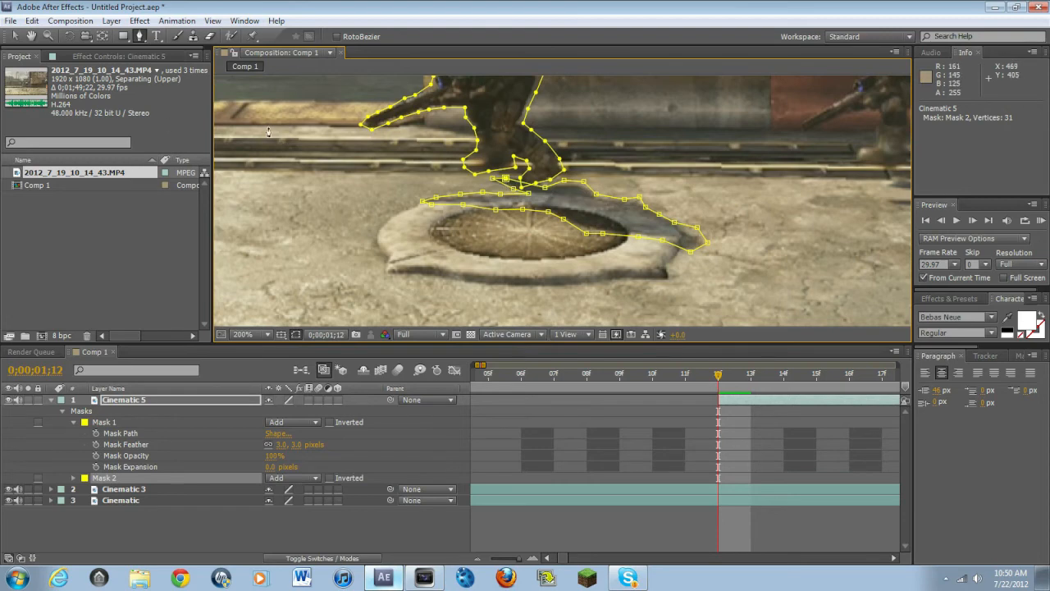
- Fit the whole composition in view and scrub to 0;00;01;29 to examine the frozen clones beside the running soldier
scroll(268, 131, "down", 1)
left_click(14, 36)
double_click(353, 239)
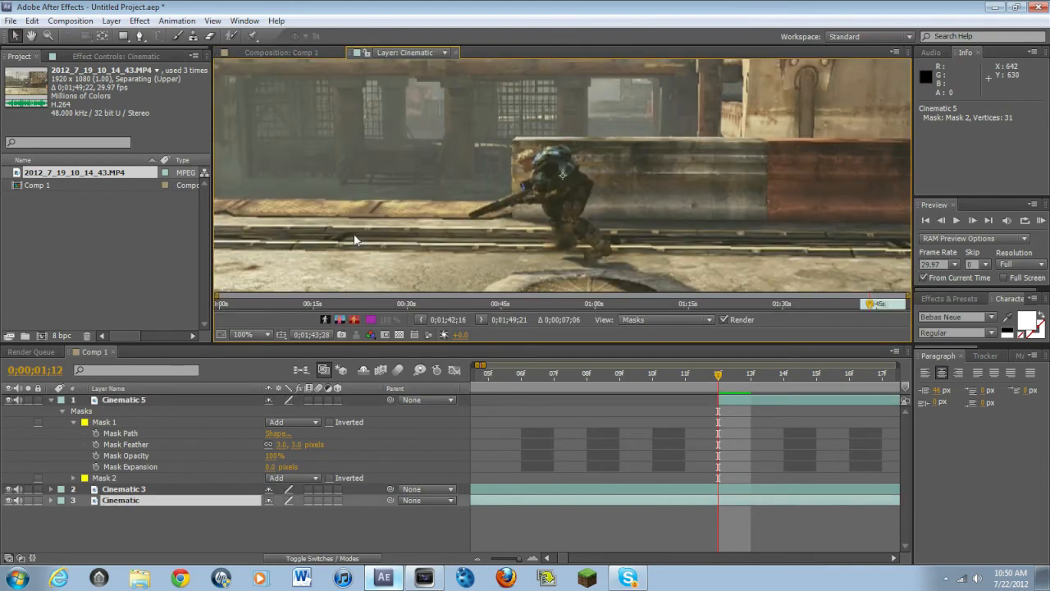
left_click(456, 52)
left_click(268, 331)
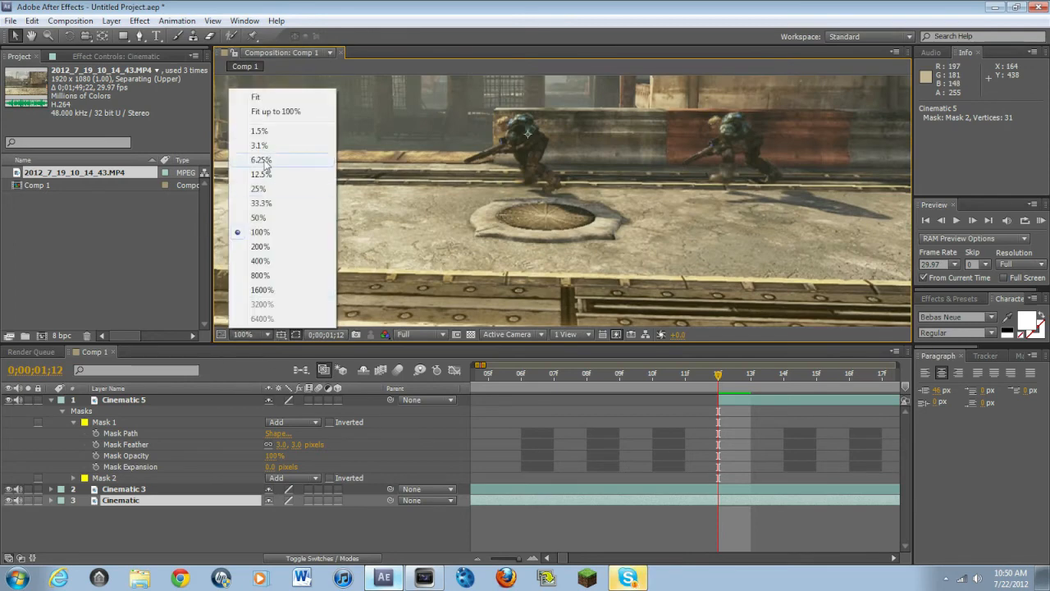
left_click(271, 111)
left_click_drag(519, 559, 515, 558)
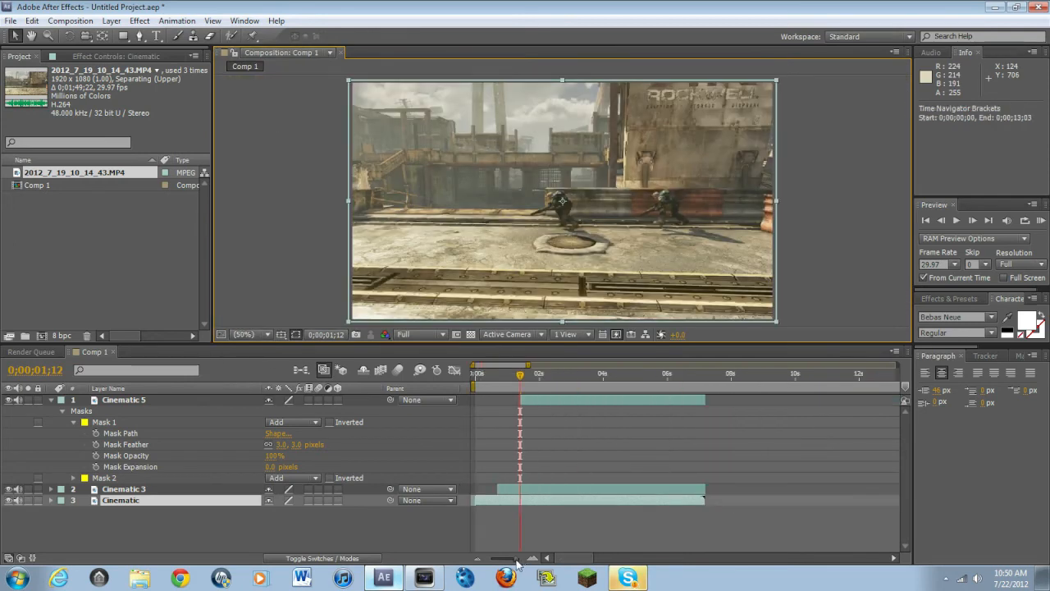
left_click_drag(525, 381, 538, 402)
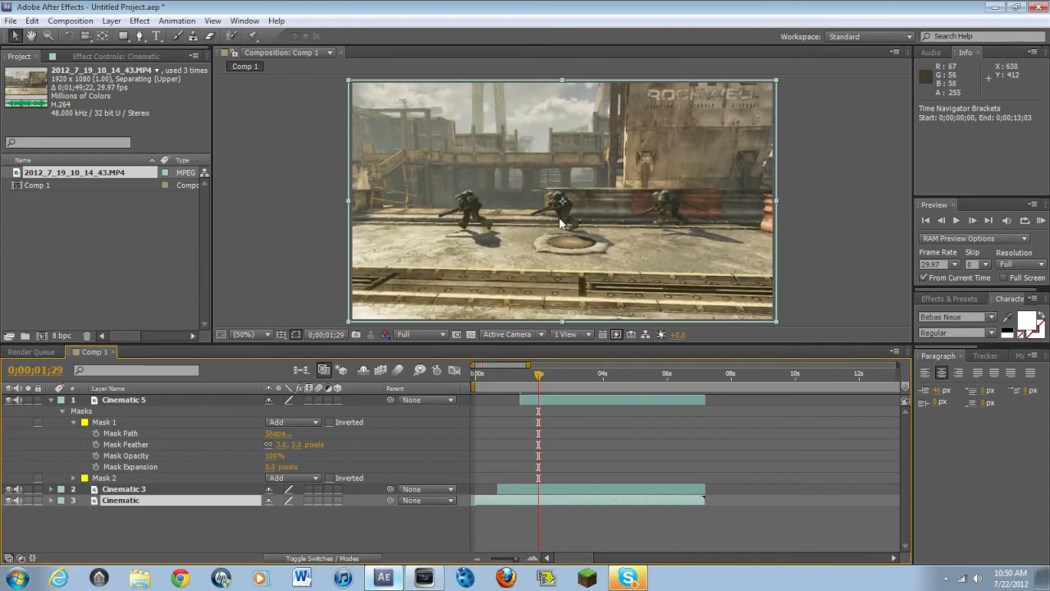
scroll(559, 216, "up", 2)
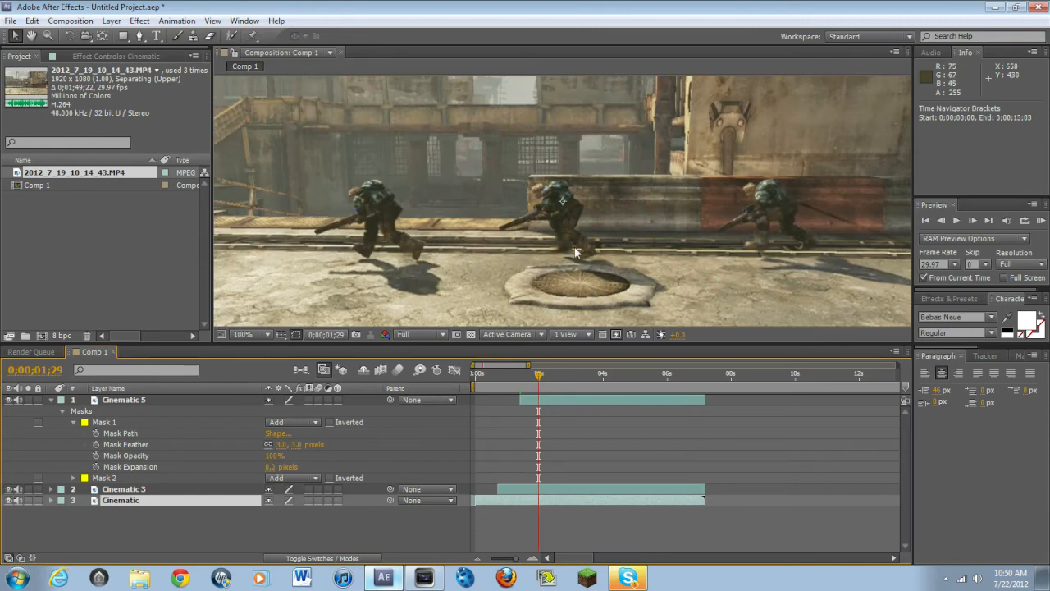
scroll(609, 281, "down", 1)
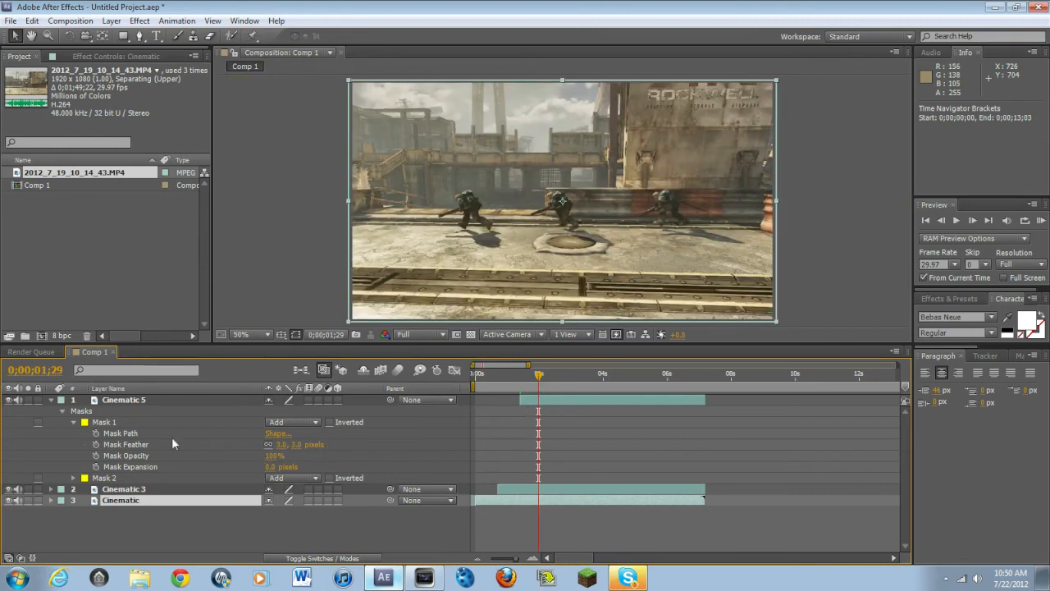
- Set the Mask Feather of Mask 2 on Cinematic 5 to 3 pixels and collapse the layer's properties
left_click(152, 399)
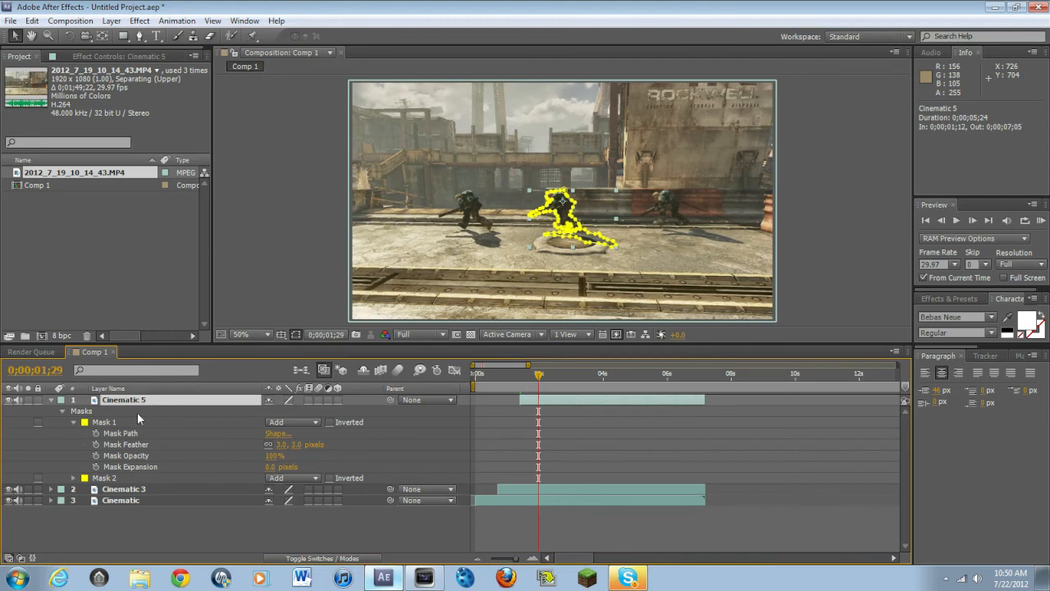
left_click(73, 477)
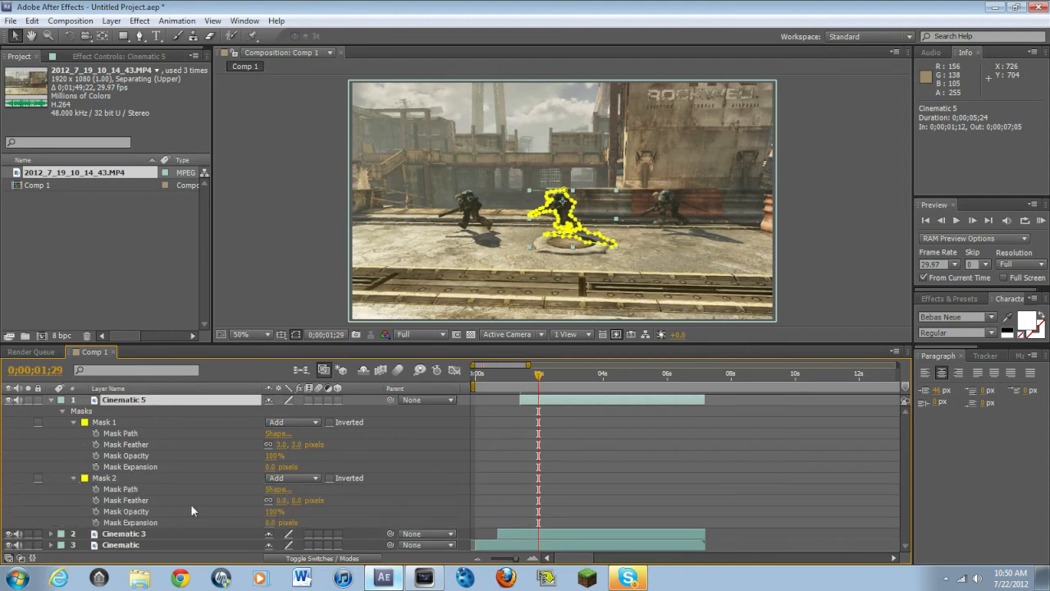
left_click(280, 501)
type("3")
key("Return")
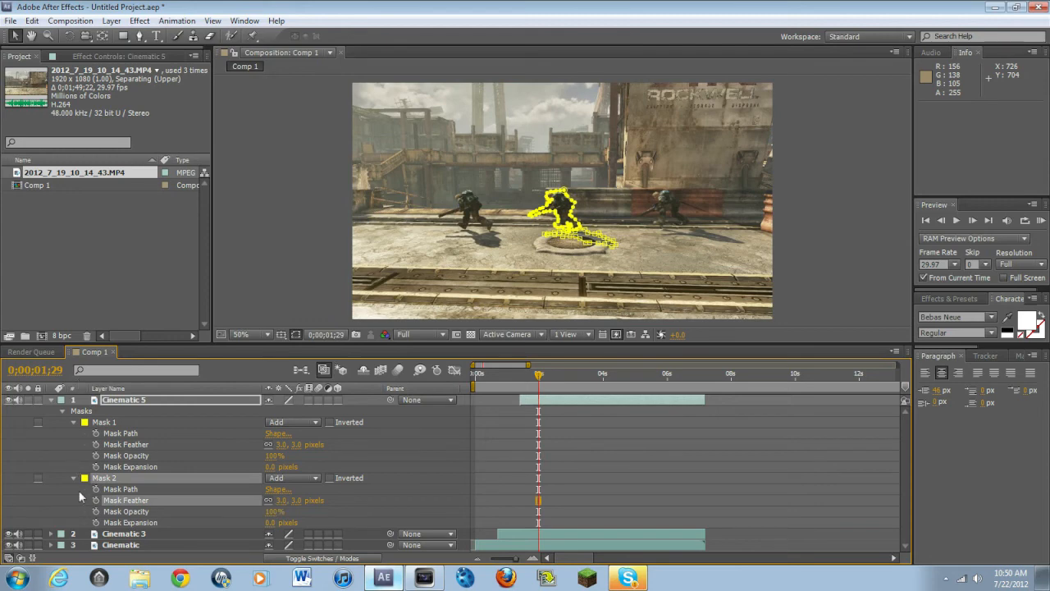
left_click(73, 478)
left_click(73, 423)
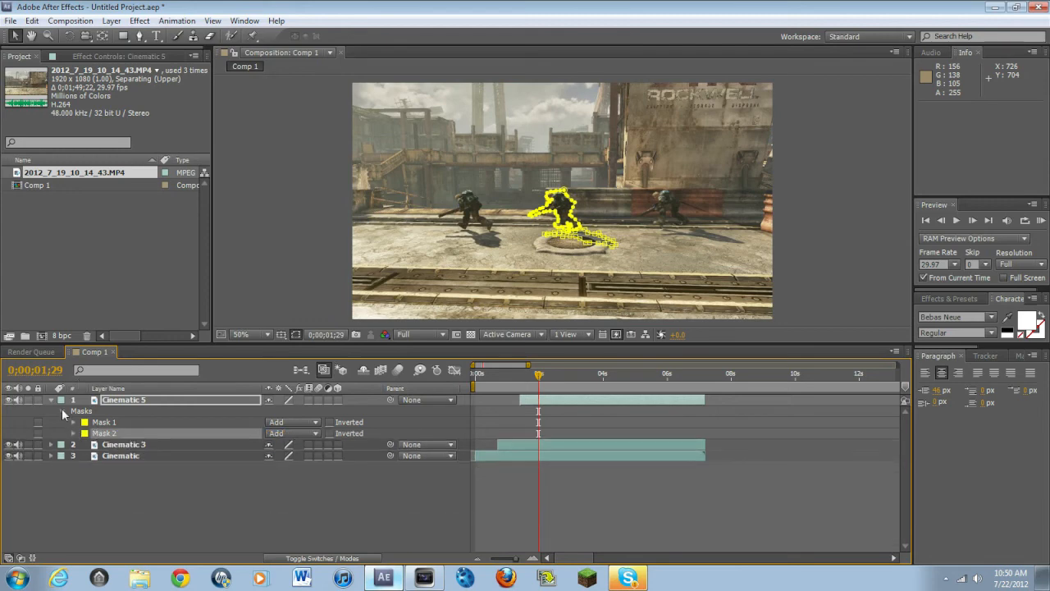
left_click(62, 410)
left_click(50, 399)
- Show the Opacity property of the Cinematic 3 and Cinematic 5 layers
left_click(125, 411)
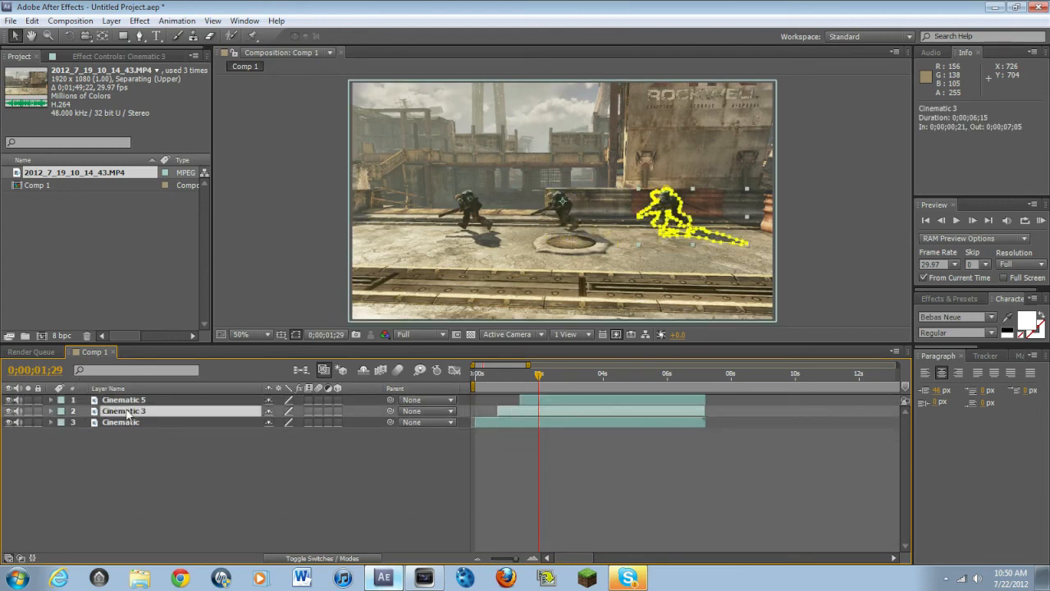
key("t")
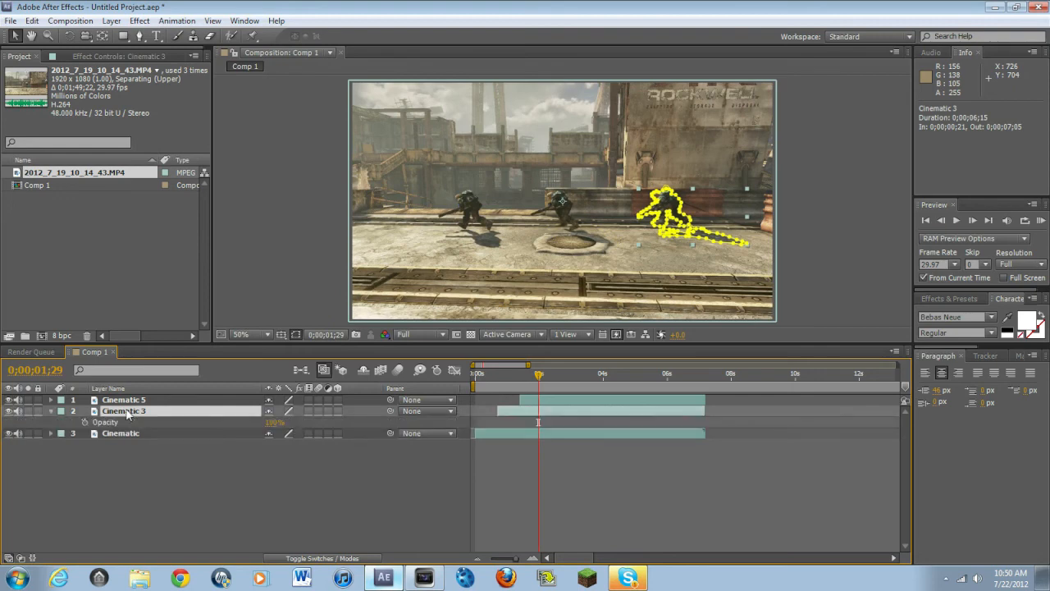
left_click(123, 401)
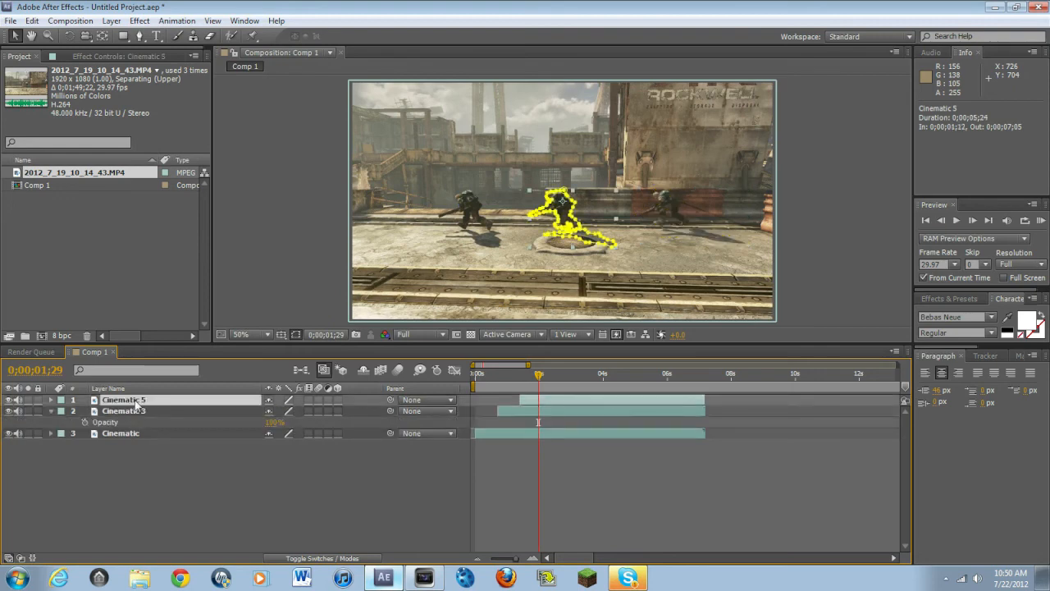
key("t")
- Add a 100% Opacity keyframe to Cinematic 3 at the layer's start, 0;00;00;21
left_click(497, 375)
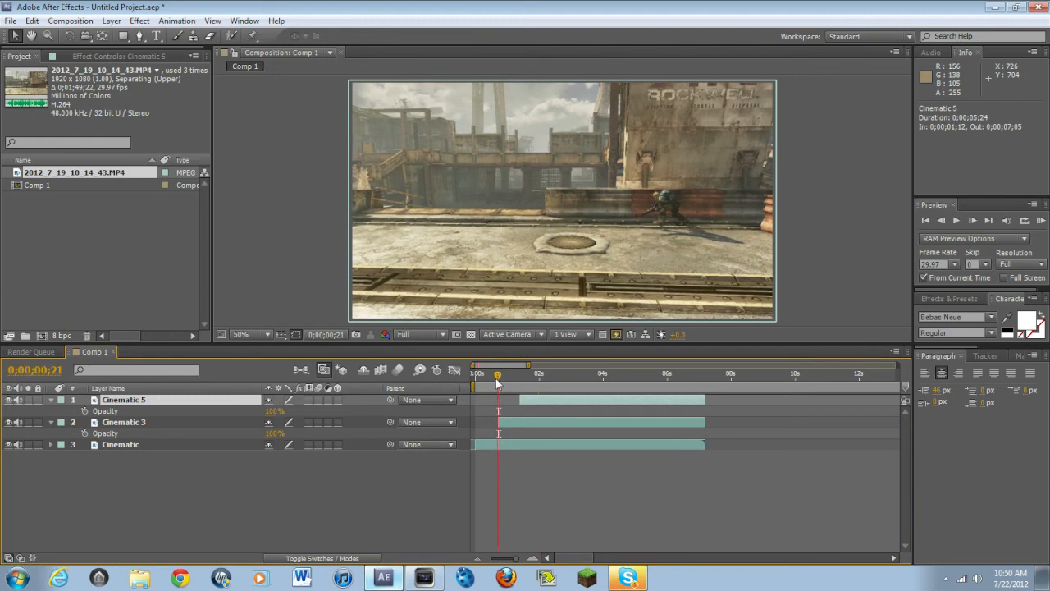
left_click_drag(520, 557, 525, 562)
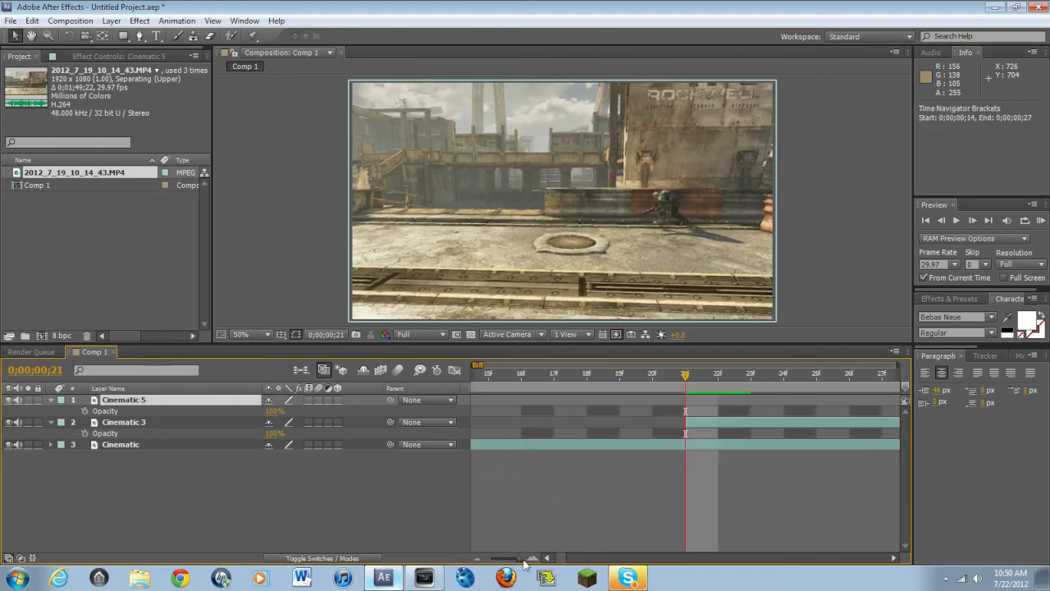
left_click(702, 421)
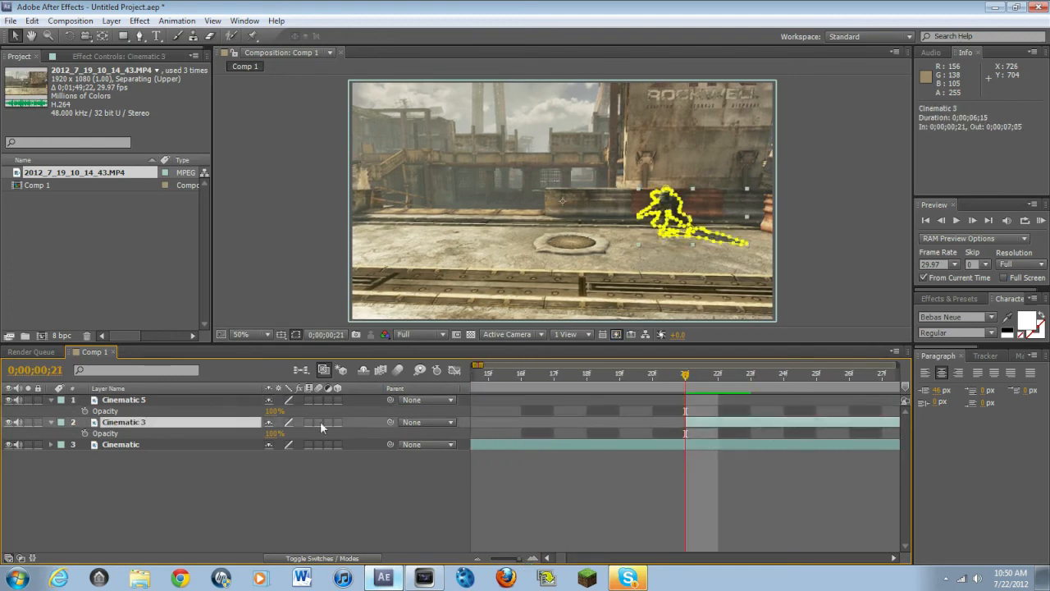
left_click(85, 432)
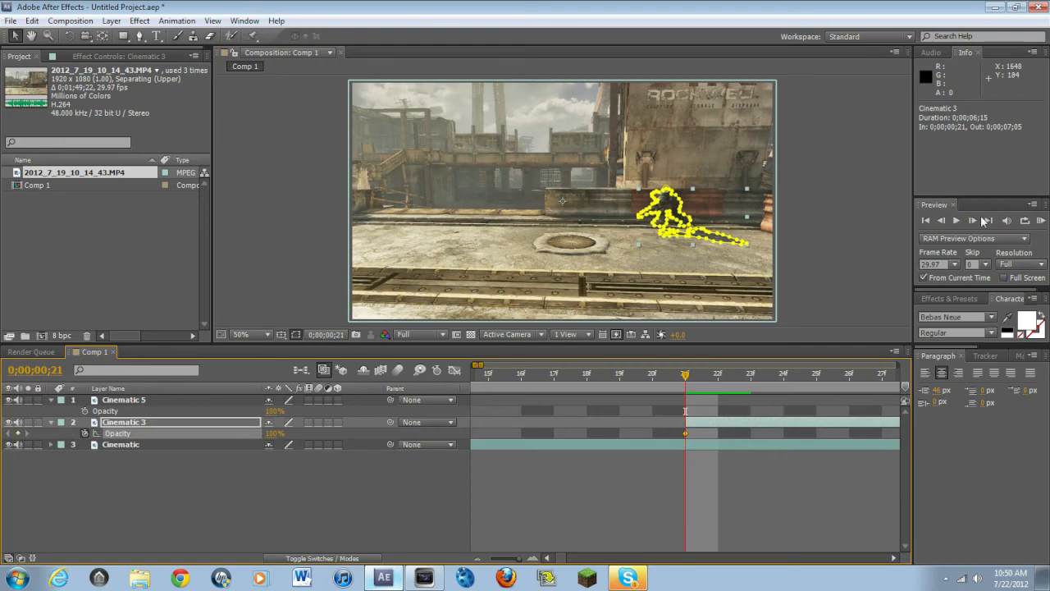
- Add a second Opacity keyframe at 100% to the Cinematic 3 layer at 0;00;00;28
left_click(971, 220)
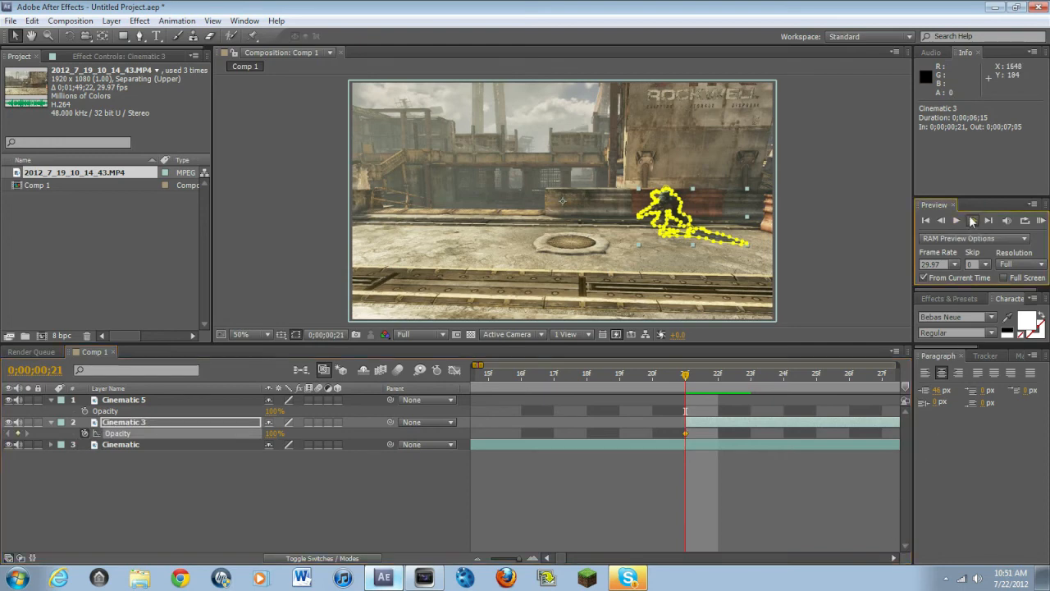
left_click(971, 220)
left_click(972, 220)
left_click(971, 219)
left_click(971, 220)
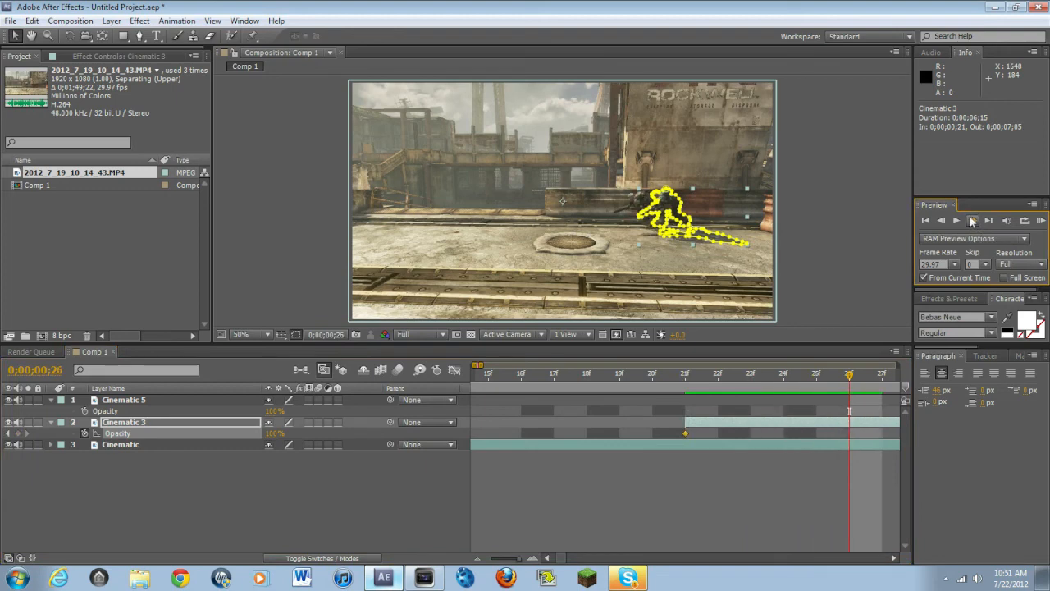
left_click(971, 220)
left_click(971, 220)
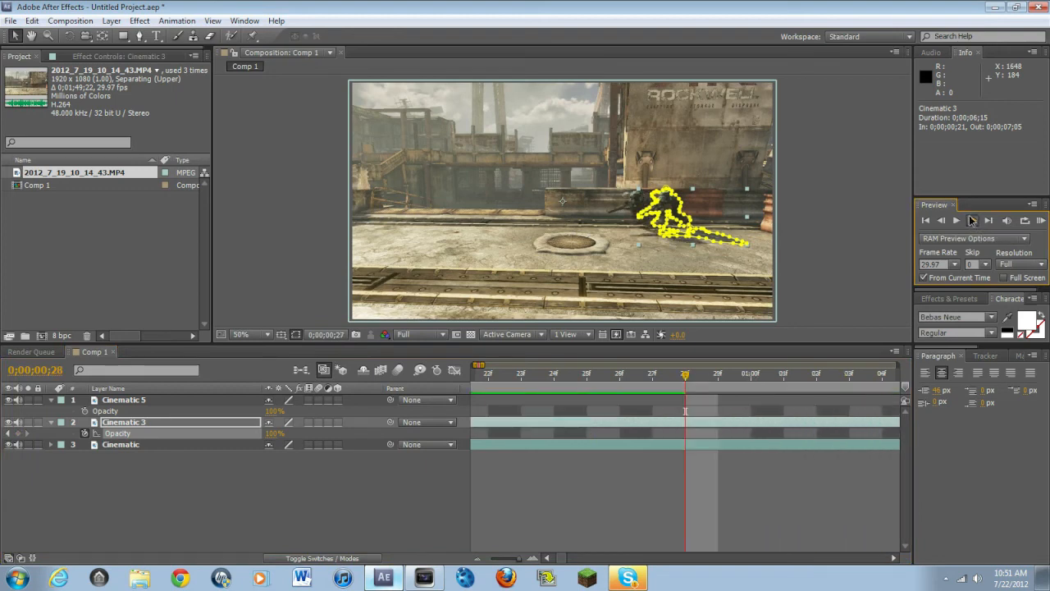
left_click(18, 433)
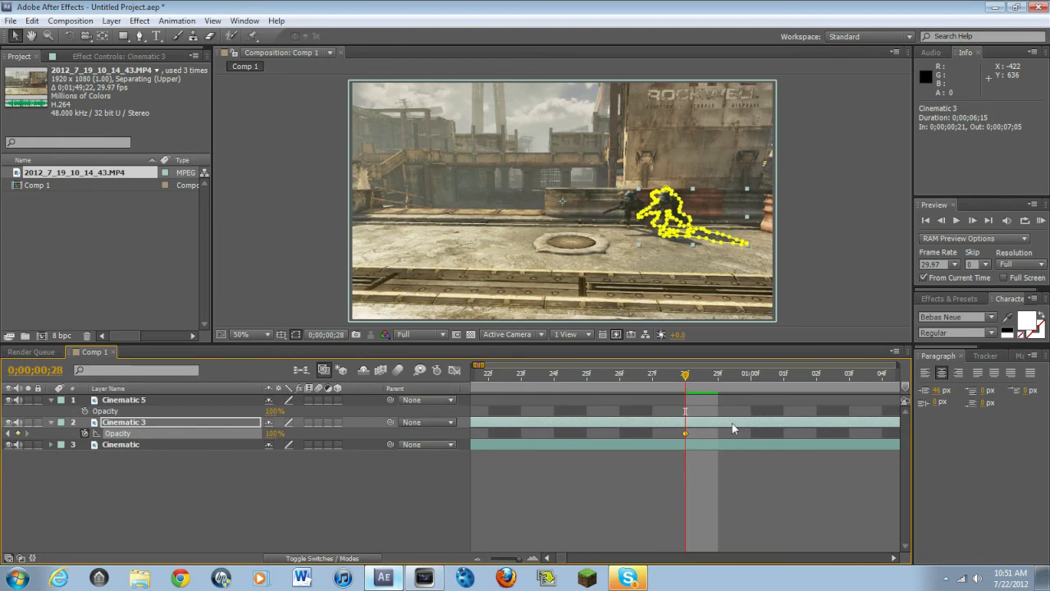
- Set the Opacity of Cinematic 3 to 0% at 0;00;01;13, one frame after the Cinematic 5 layer starts
left_click_drag(519, 559, 516, 558)
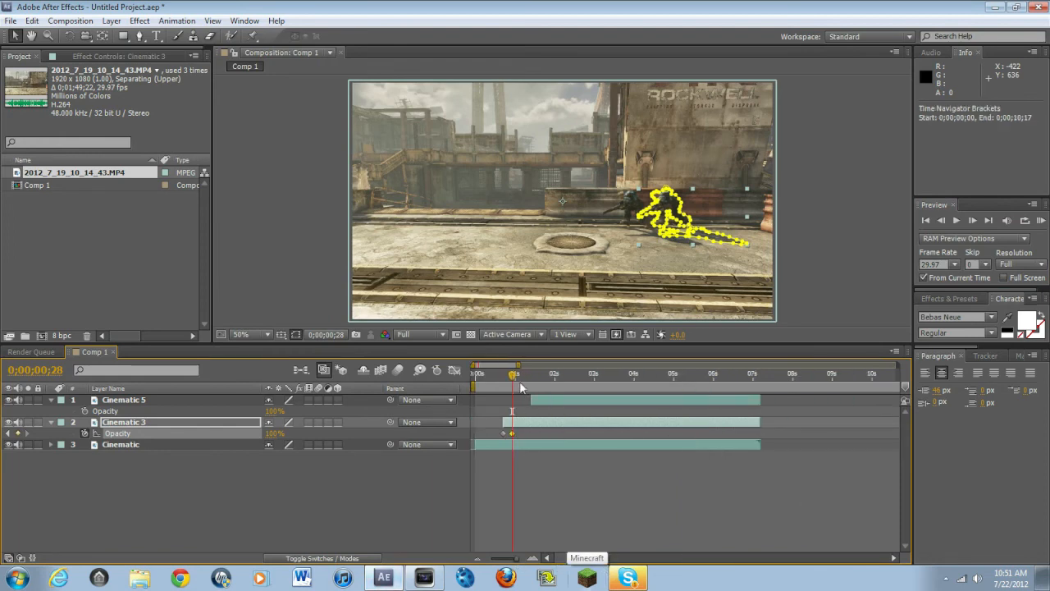
key("space")
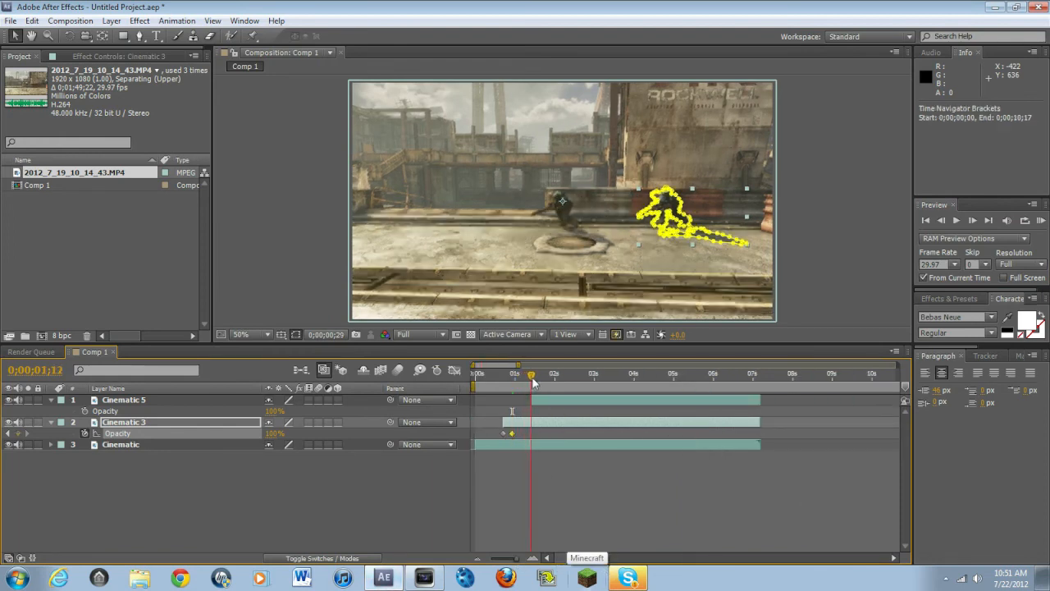
left_click_drag(517, 558, 534, 558)
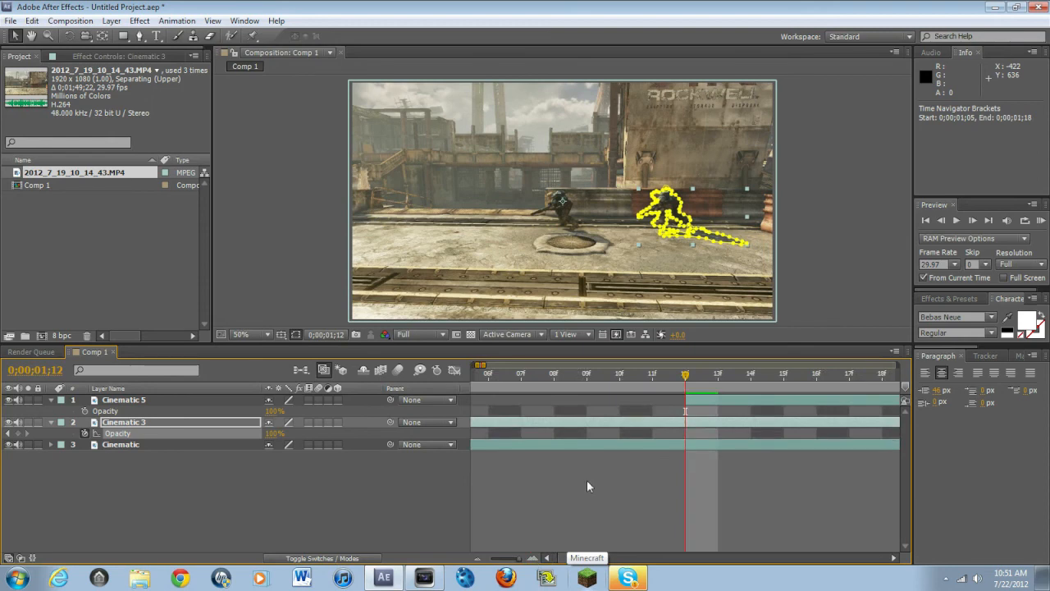
left_click(736, 374)
left_click(274, 433)
type("0")
key("Return")
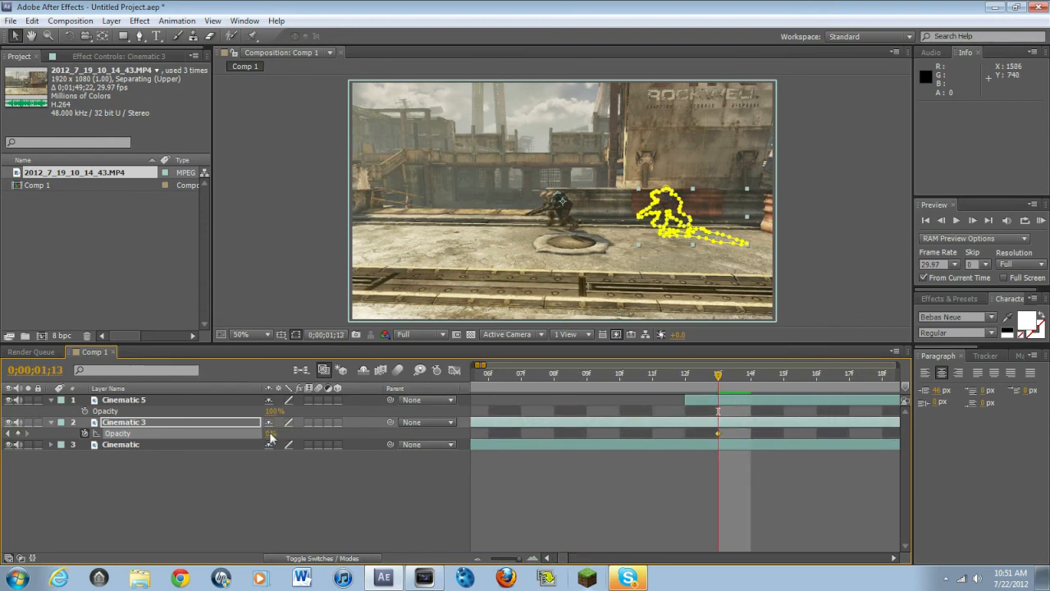
- Add a 100% Opacity keyframe to Cinematic 5 at the layer's start, 0;00;01;12
left_click(685, 376)
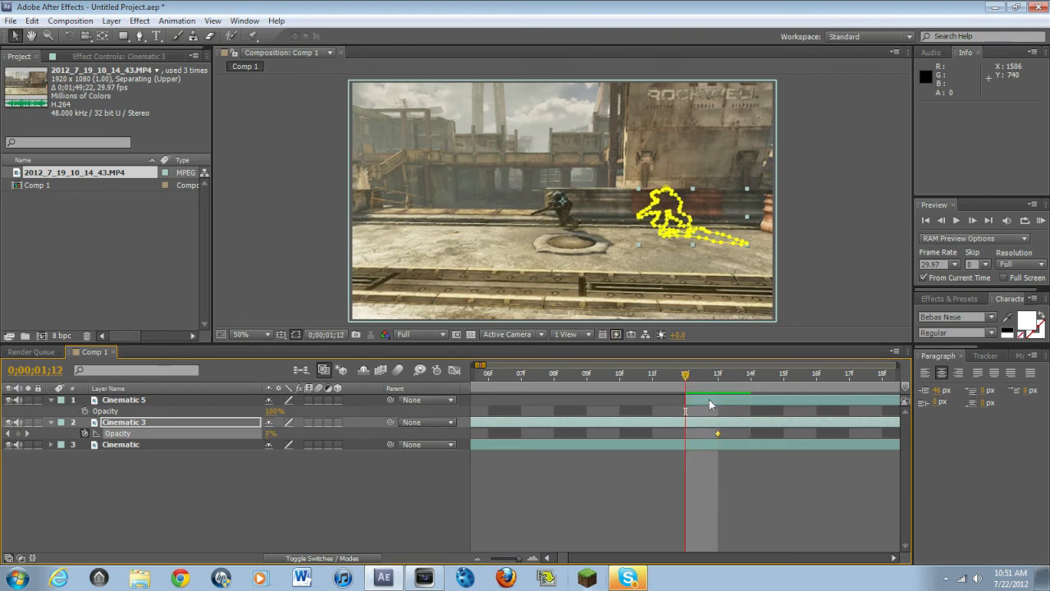
left_click(711, 402)
left_click(85, 410)
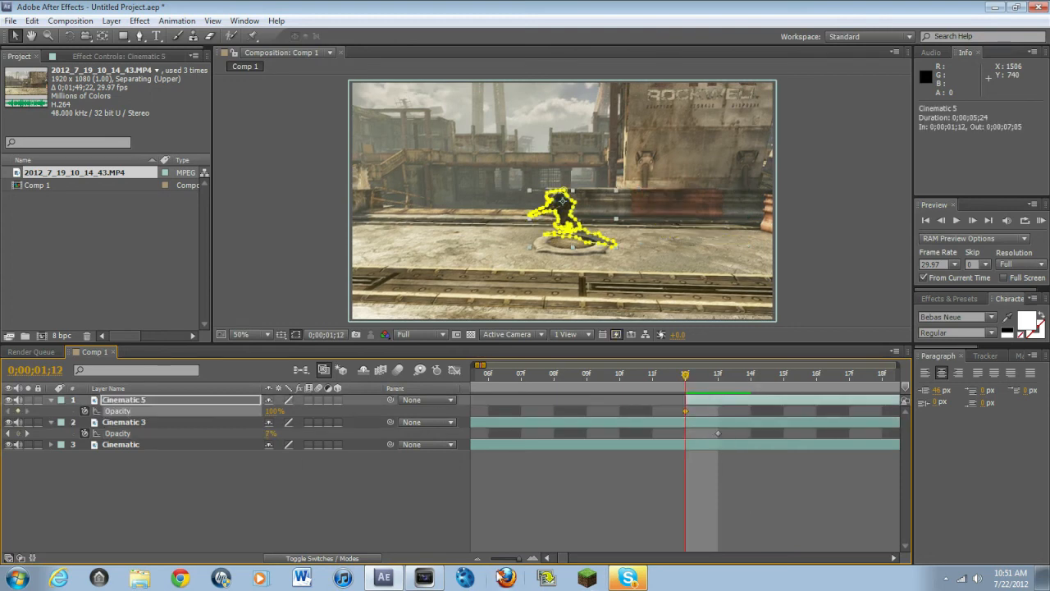
- Set the Opacity of Cinematic 5 to 0% at 0;00;01;29 and deselect the layer
left_click_drag(517, 558, 488, 559)
left_click(505, 377)
left_click_drag(505, 377, 514, 377)
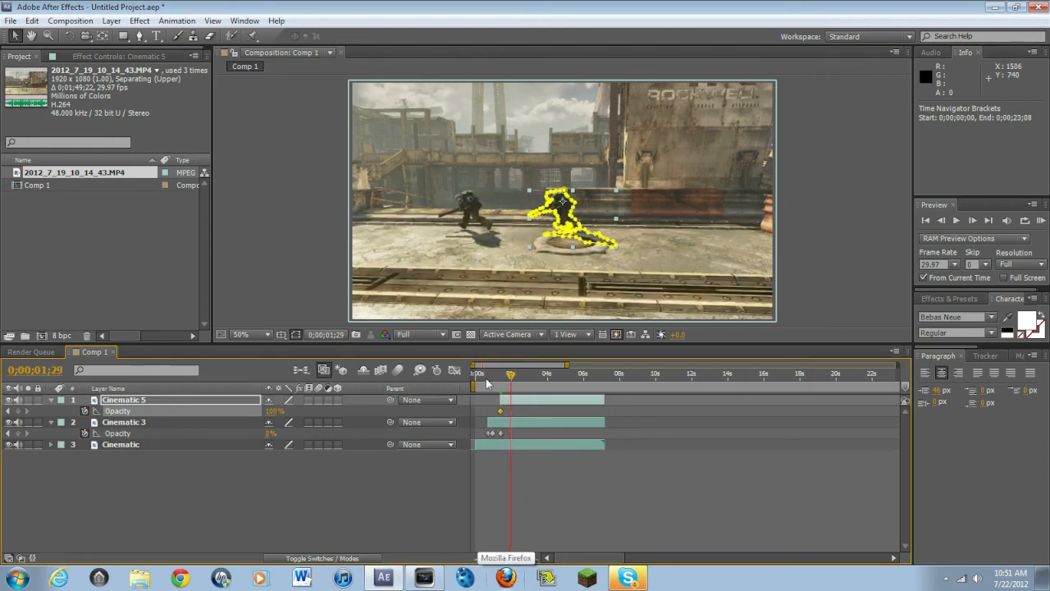
left_click(274, 411)
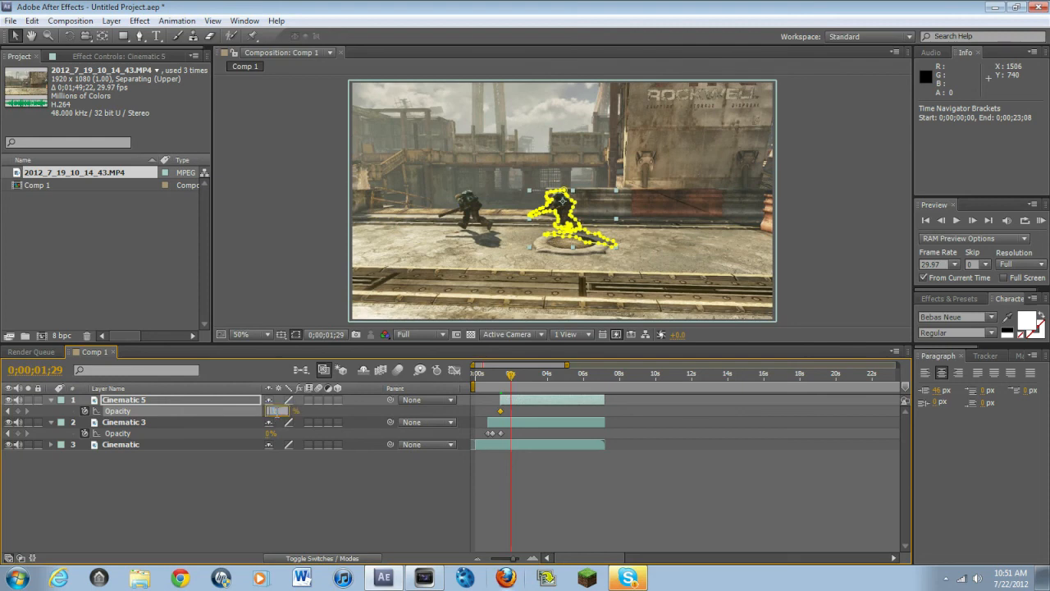
type("0")
key("Return")
left_click(282, 263)
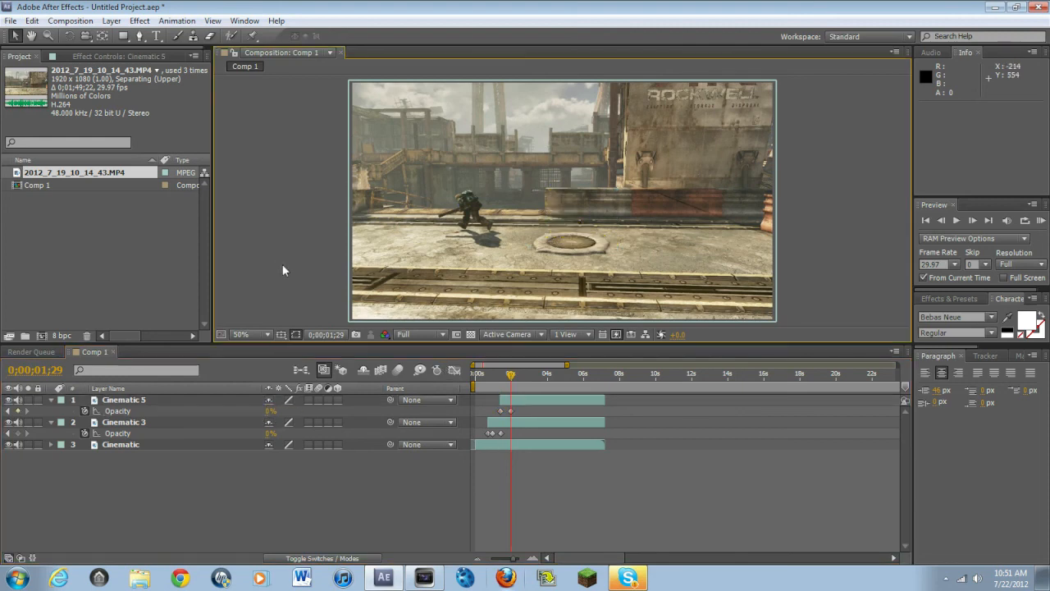
- Preview the clone fade-outs from the start of the composition and return the playhead to 0;00;00;00
left_click_drag(511, 375, 470, 376)
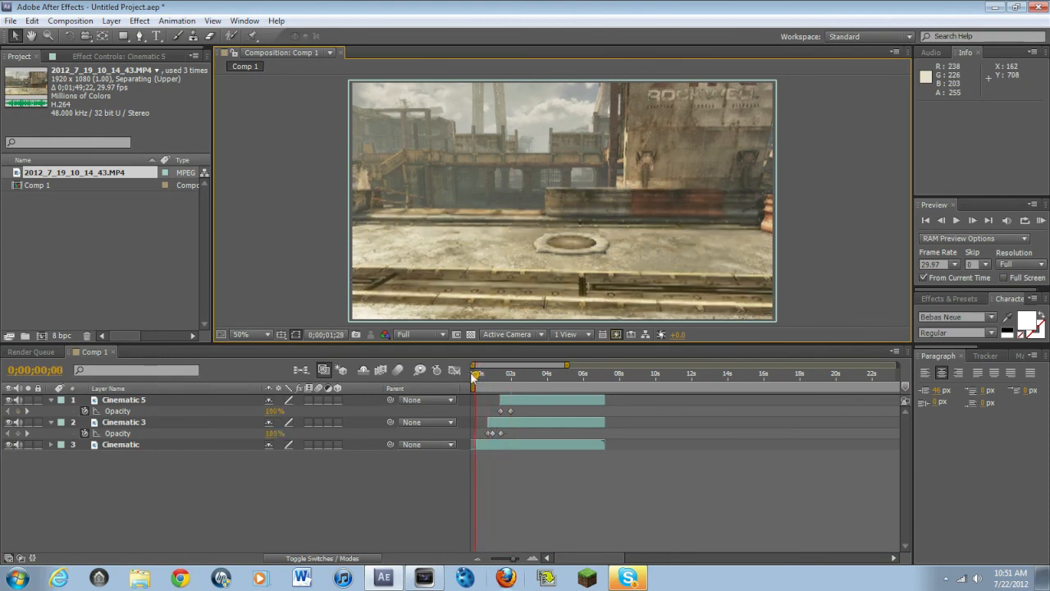
key("space")
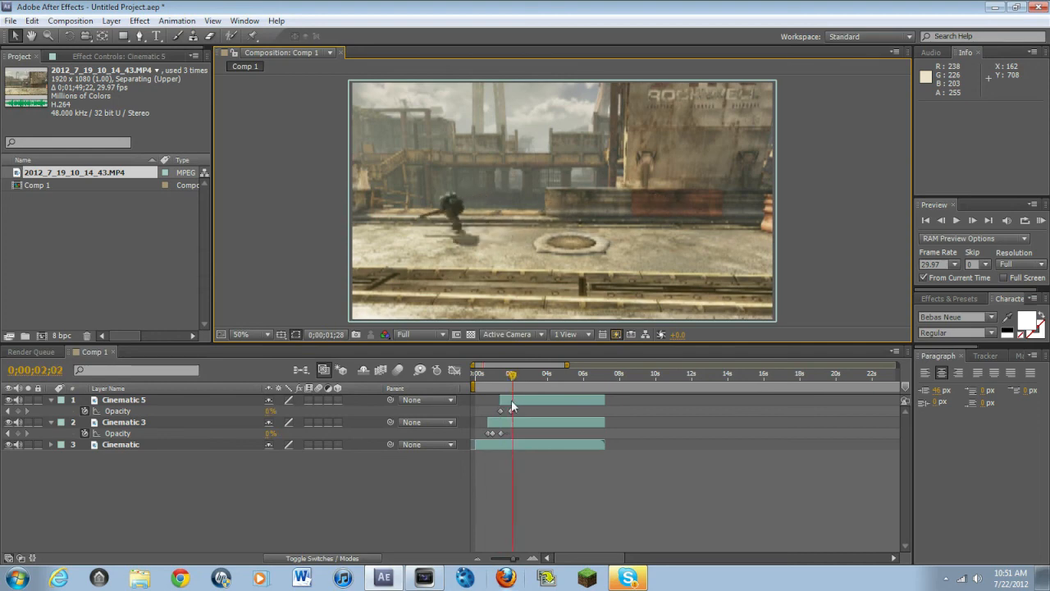
left_click_drag(520, 374, 460, 367)
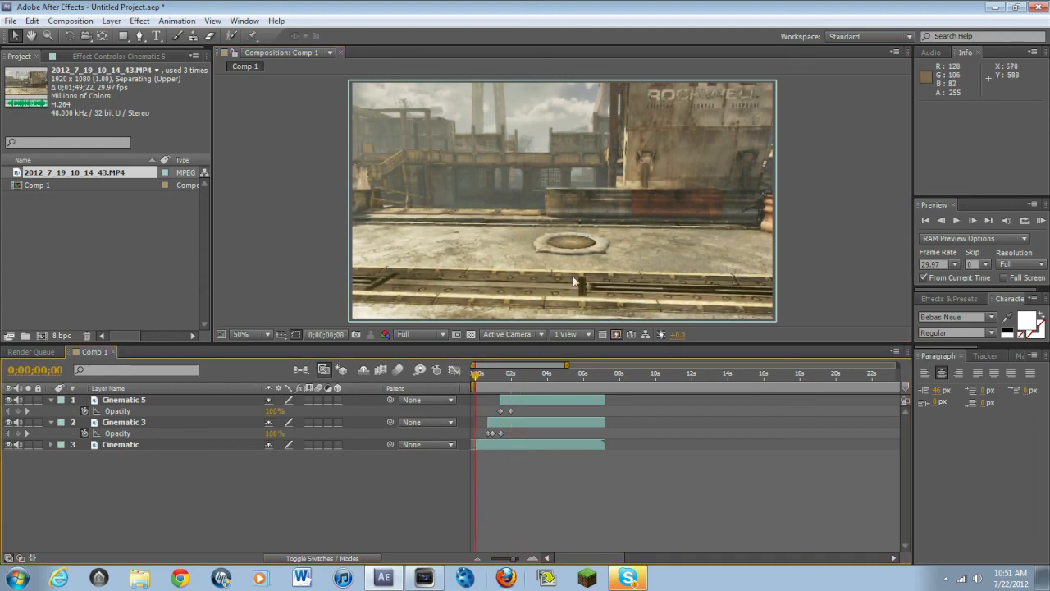